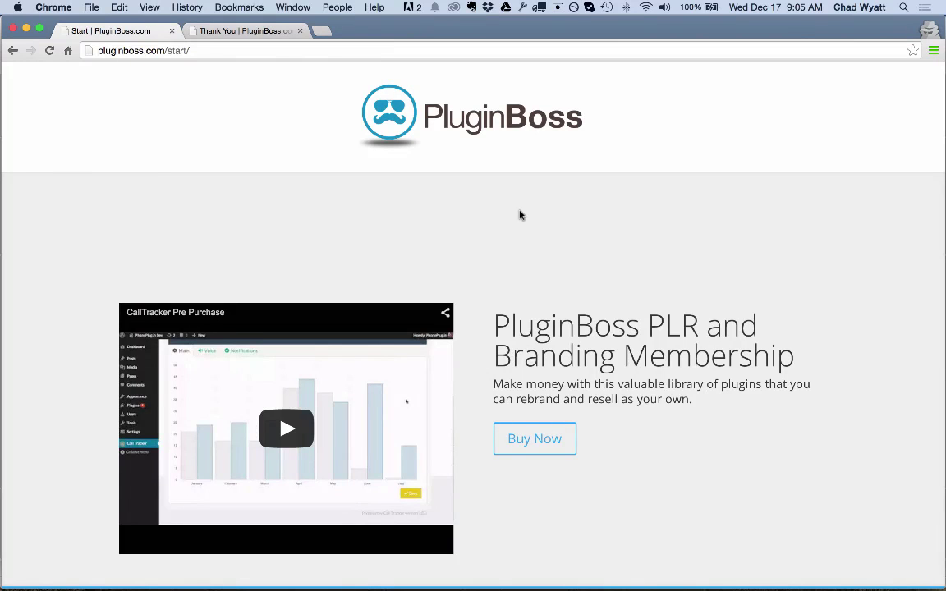
- Scroll down to the 'A Master Collection of Plugins' list with SMS WordPress and Area Mapper
scroll(529, 215, down, 5)
scroll(530, 222, down, 3)
scroll(528, 221, down, 4)
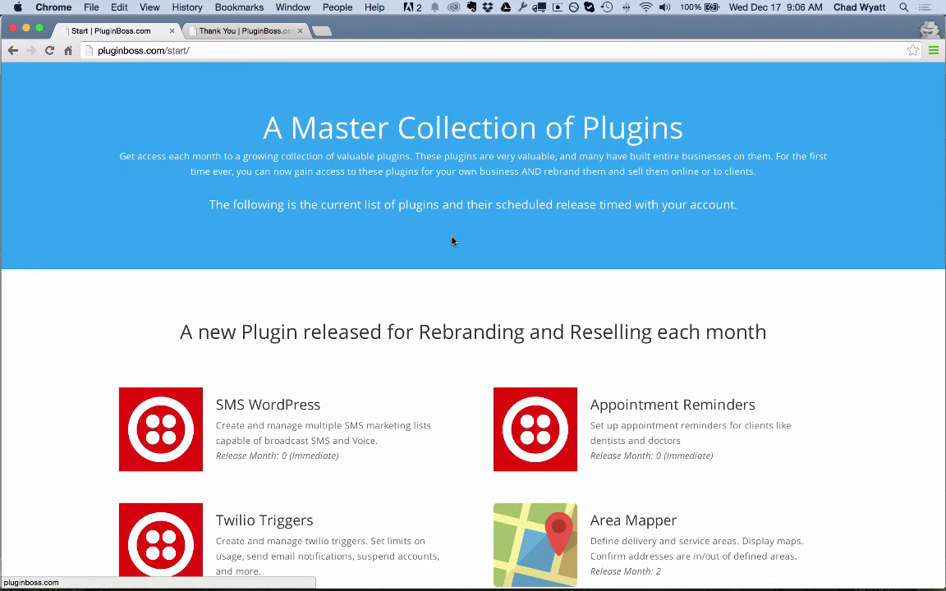
scroll(453, 240, down, 1)
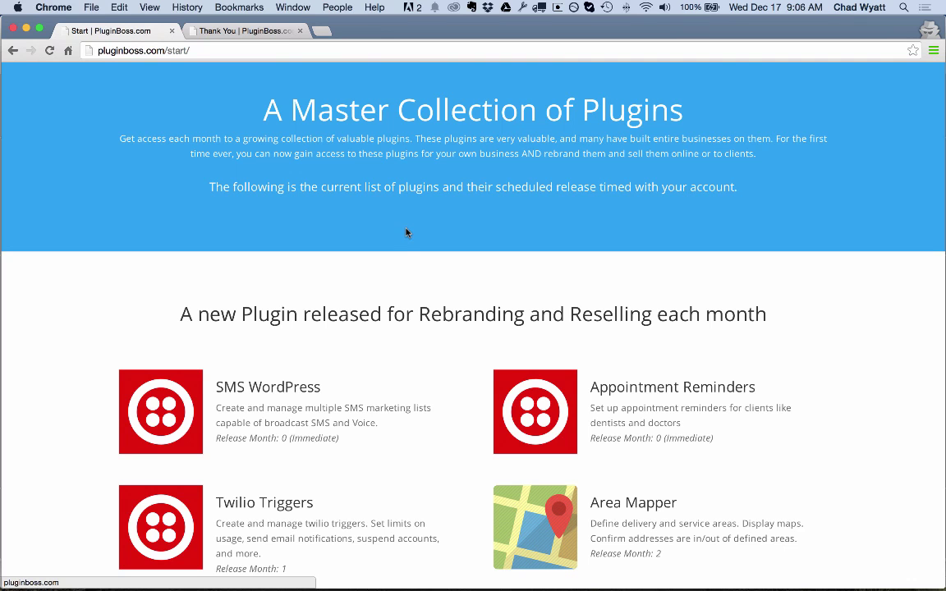
scroll(411, 226, down, 3)
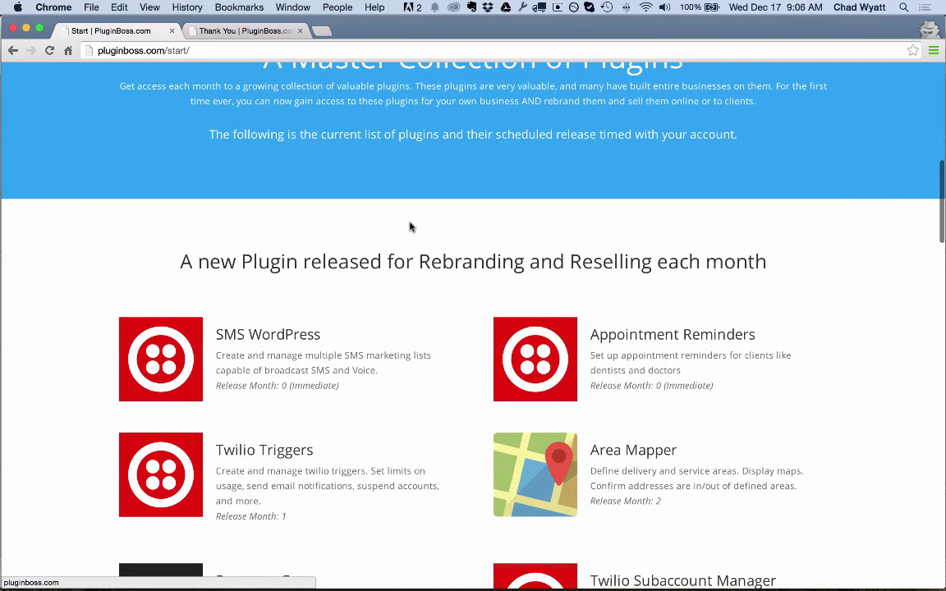
scroll(410, 226, down, 2)
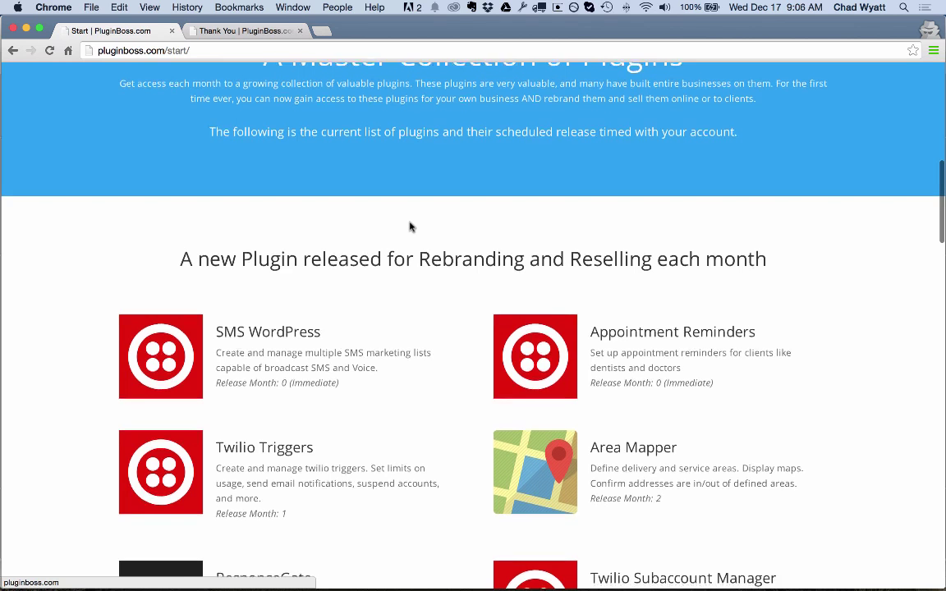
scroll(411, 224, down, 5)
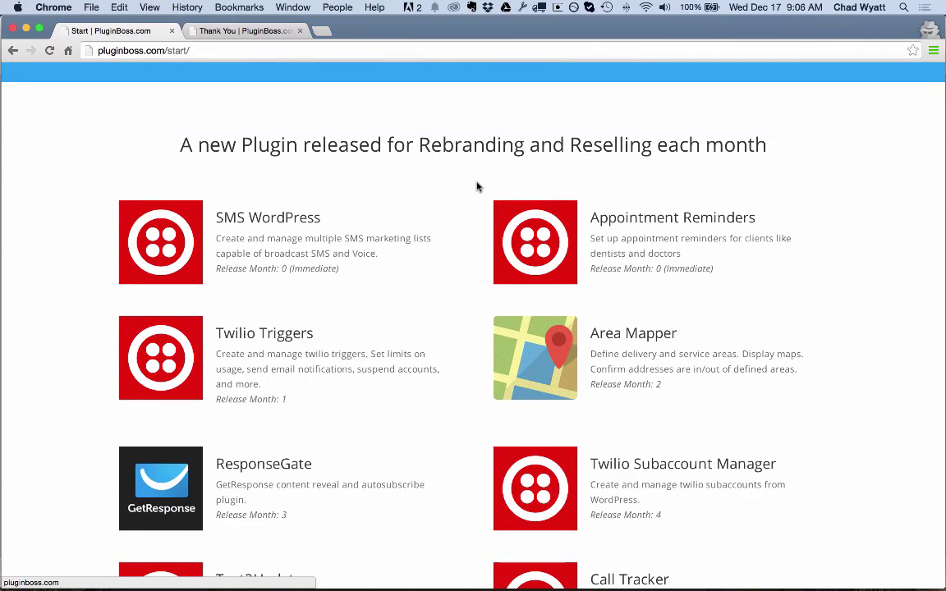
scroll(370, 213, down, 8)
scroll(377, 197, up, 2)
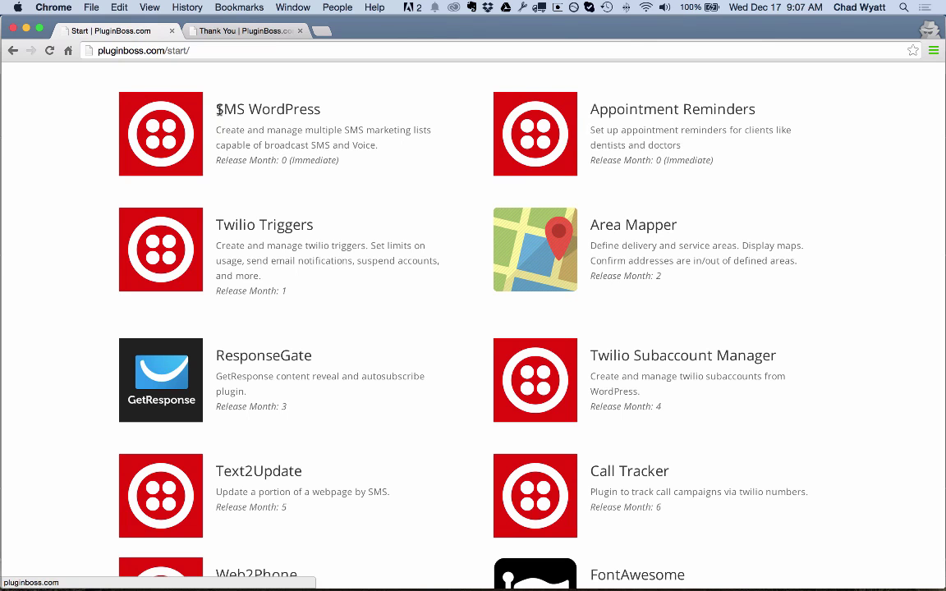
scroll(219, 110, down, 1)
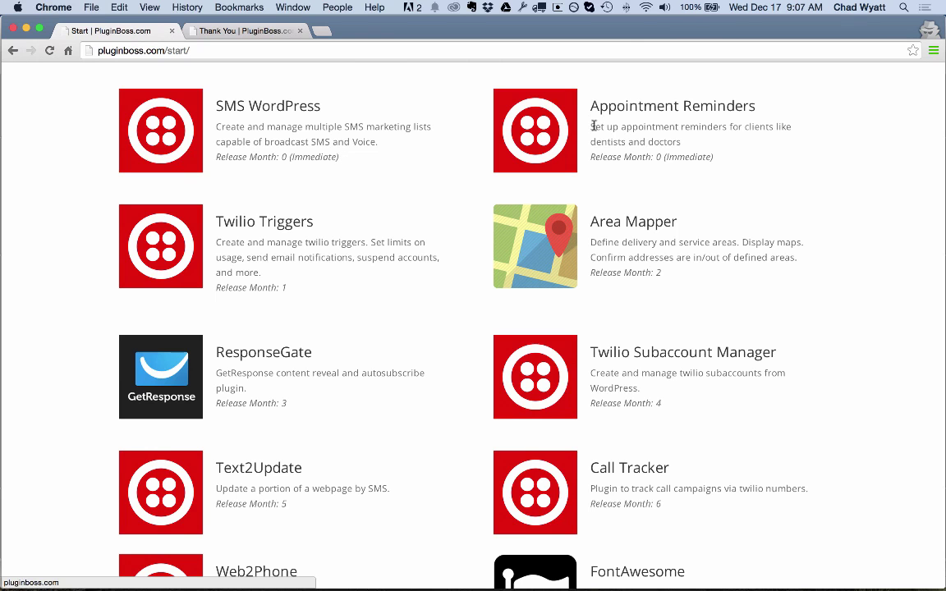
scroll(326, 203, down, 1)
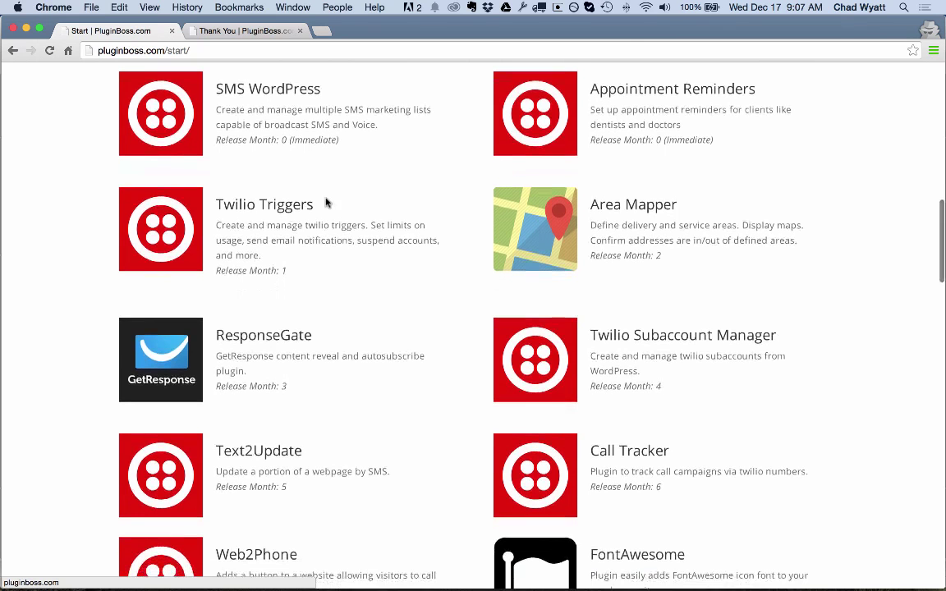
scroll(302, 238, down, 2)
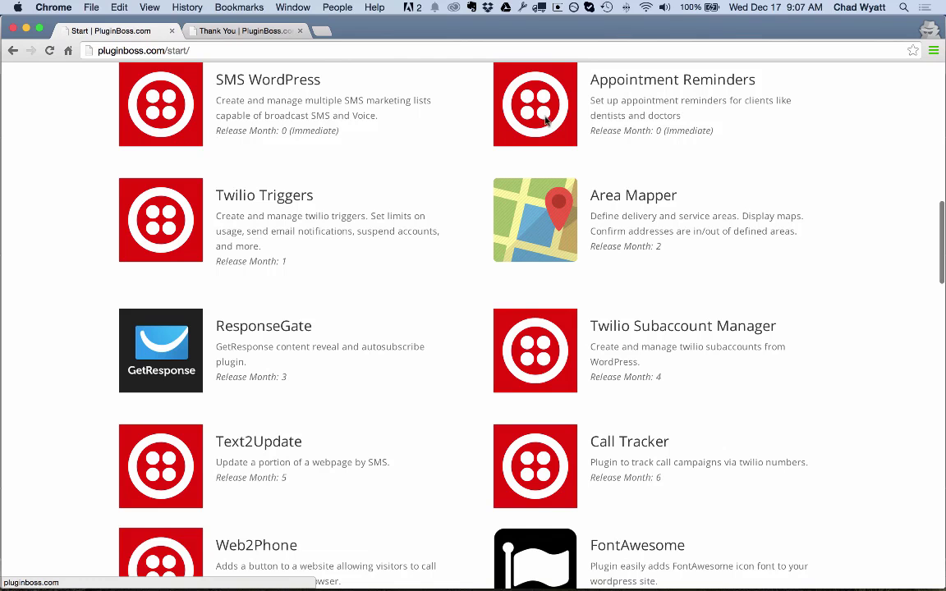
- Scroll past the remaining plugin cards to How it Works and the $9.95/mo BUY NOW box
scroll(258, 131, up, 2)
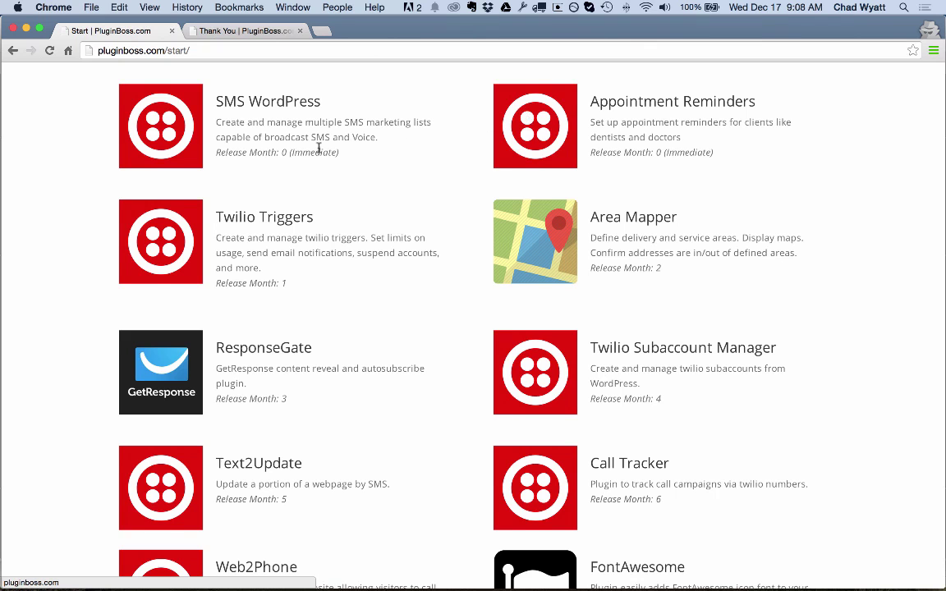
scroll(319, 151, down, 3)
scroll(320, 151, down, 1)
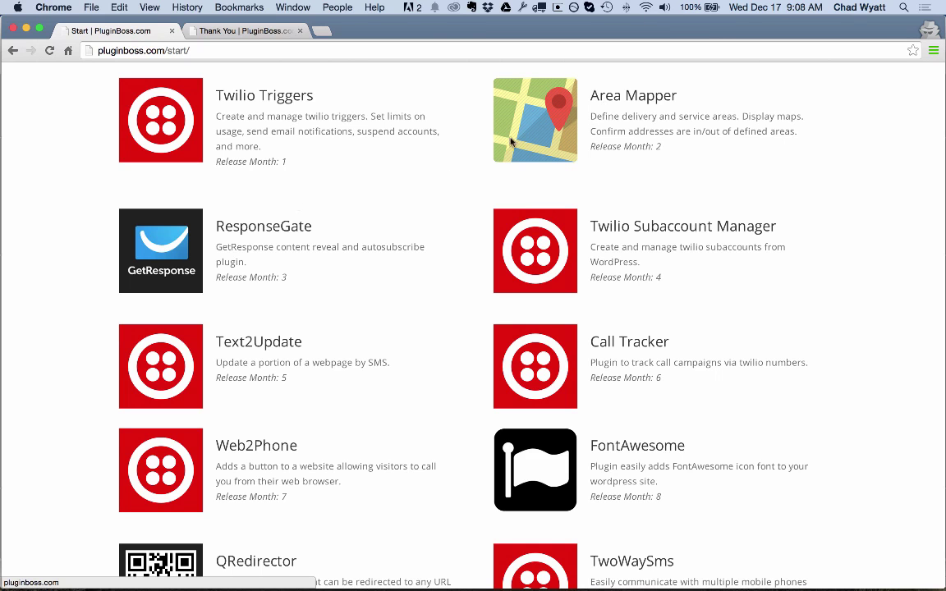
scroll(275, 220, down, 2)
scroll(251, 175, down, 2)
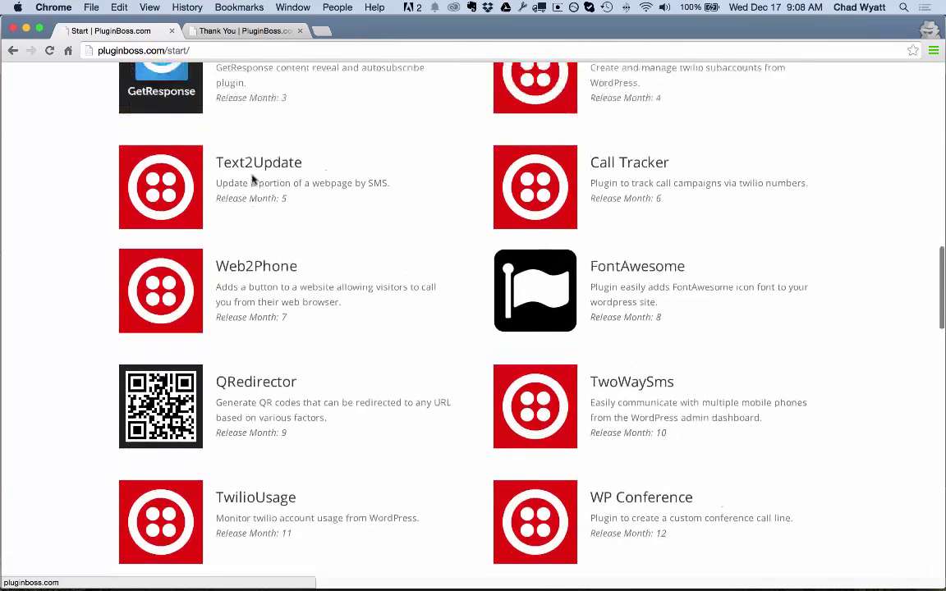
scroll(253, 180, up, 1)
scroll(317, 211, down, 2)
scroll(310, 237, down, 2)
scroll(310, 237, down, 3)
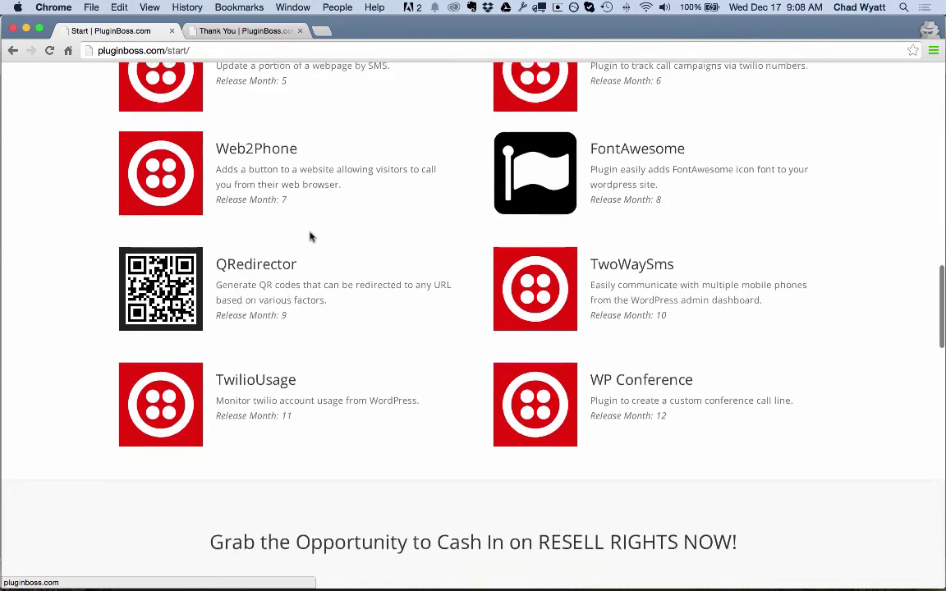
scroll(310, 236, down, 2)
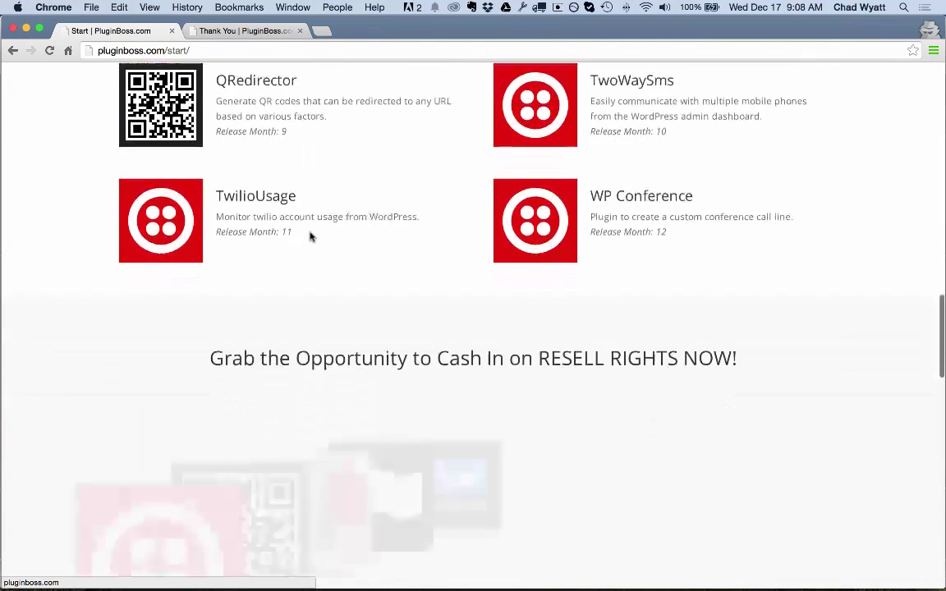
scroll(311, 237, down, 3)
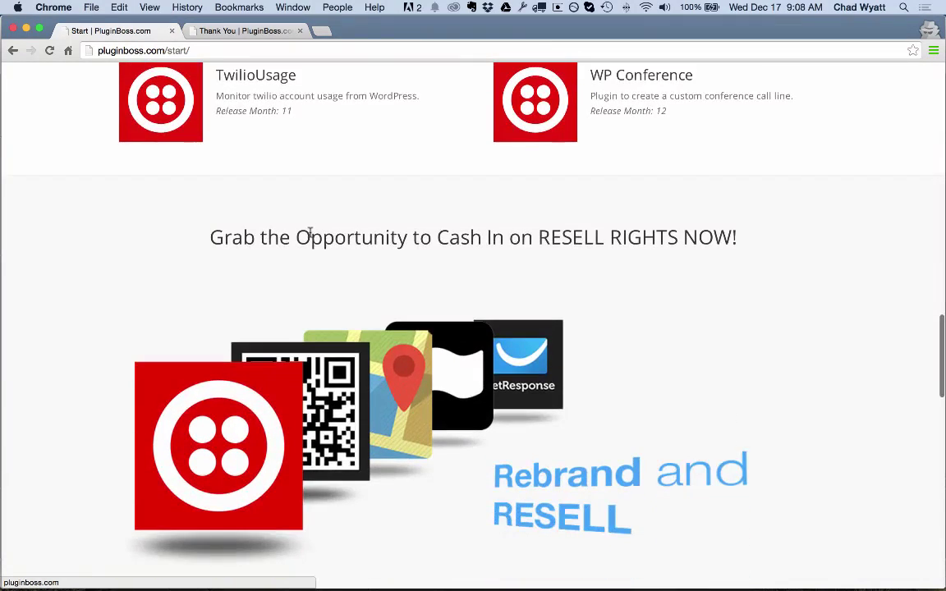
scroll(111, 240, down, 1)
scroll(111, 240, down, 2)
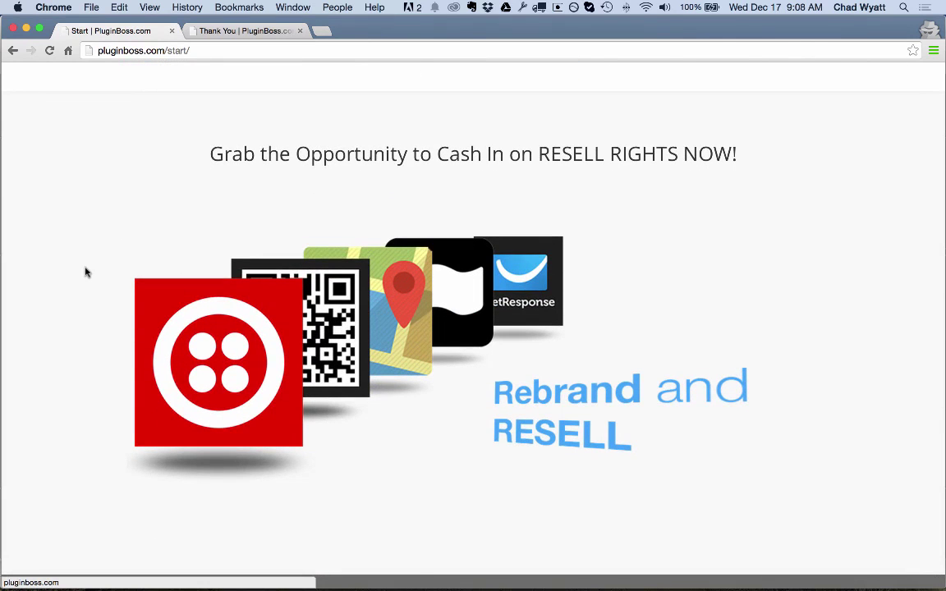
scroll(86, 271, down, 1)
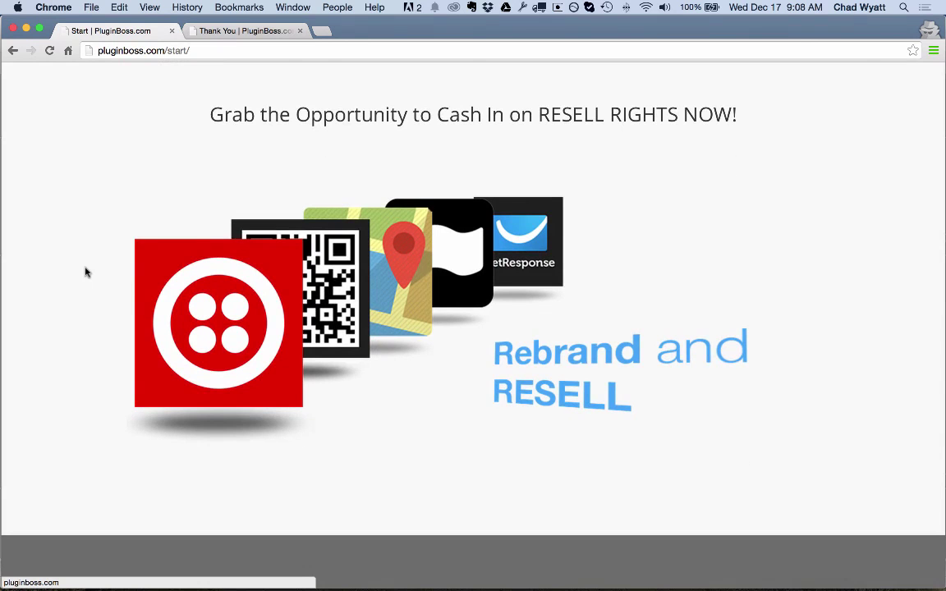
scroll(82, 271, down, 10)
scroll(76, 271, down, 1)
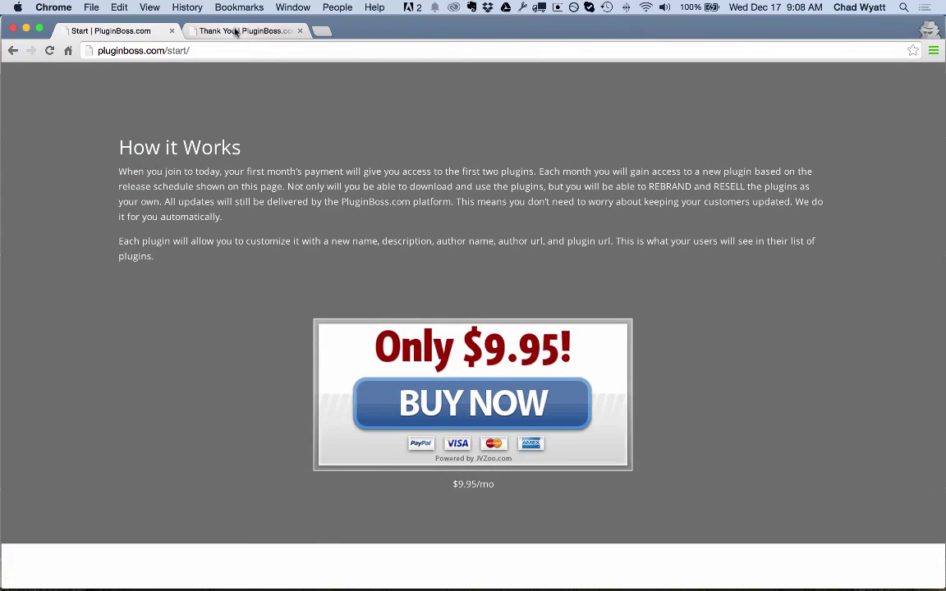
- On the Thank You page, review the new account's e-mail and password, then log in
click(235, 33)
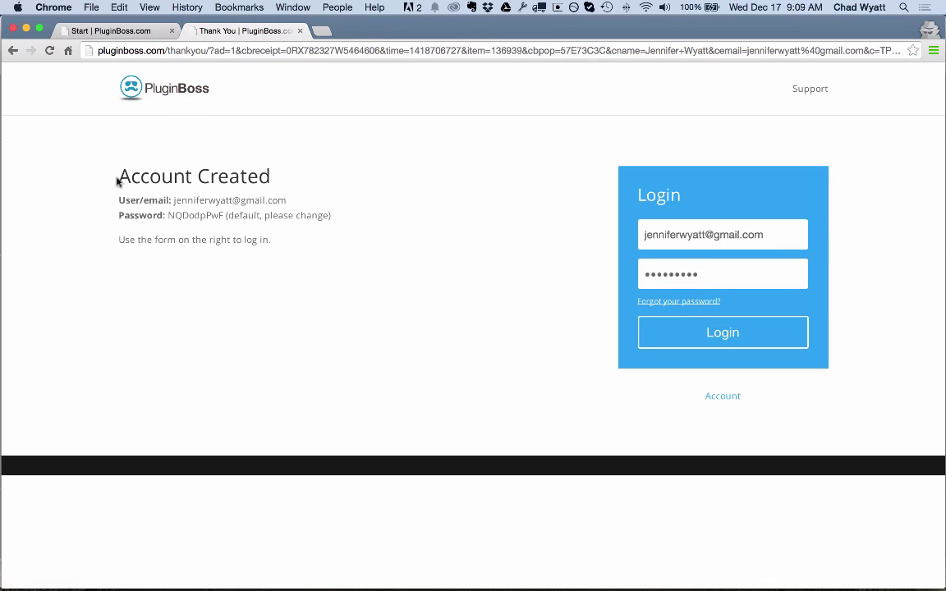
drag(173, 202, 286, 200)
double_click(185, 216)
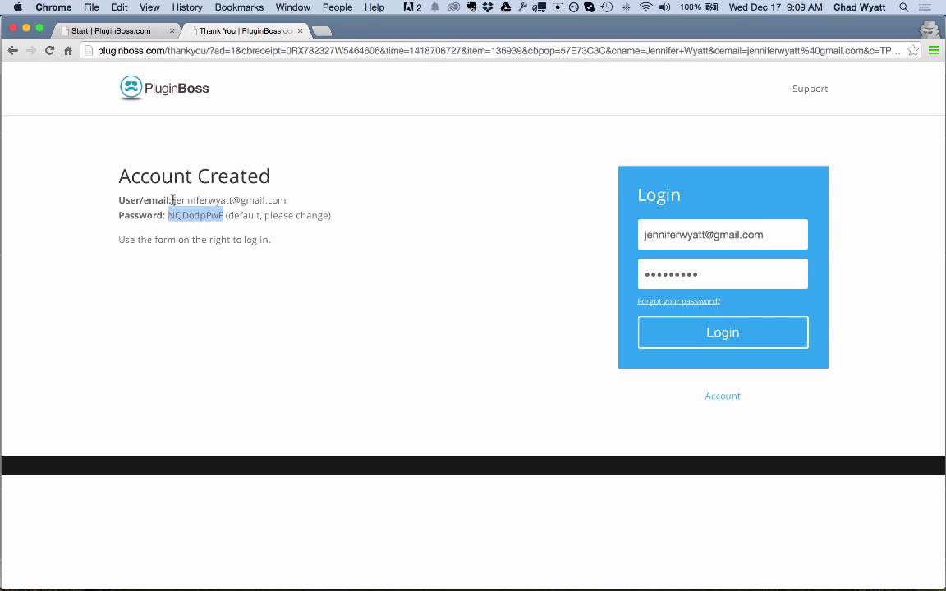
drag(173, 200, 288, 200)
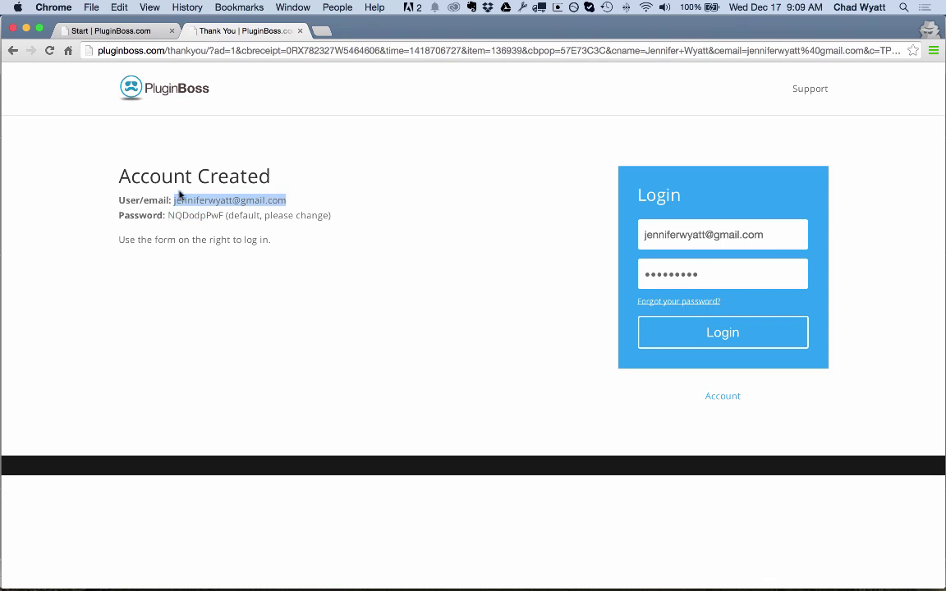
click(119, 176)
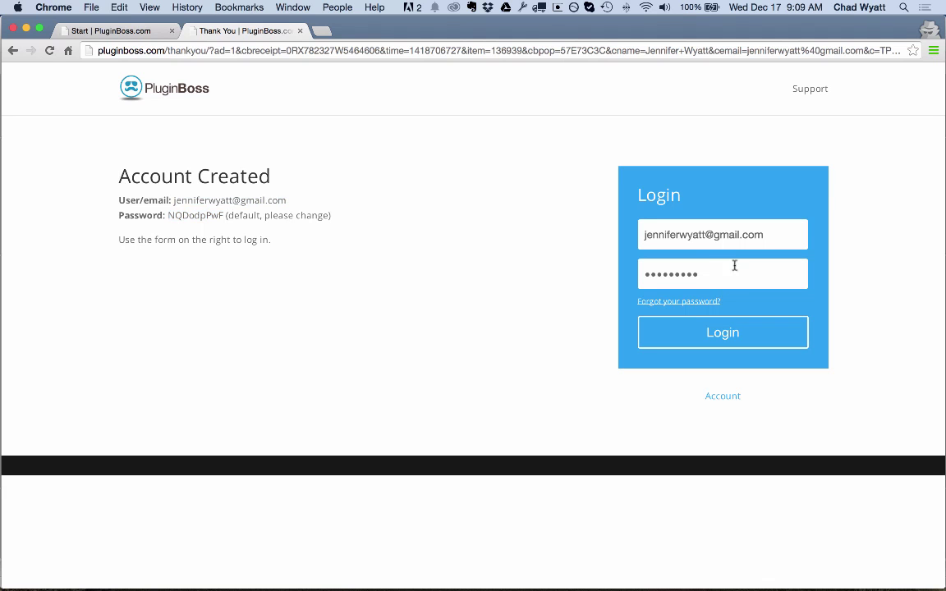
click(715, 332)
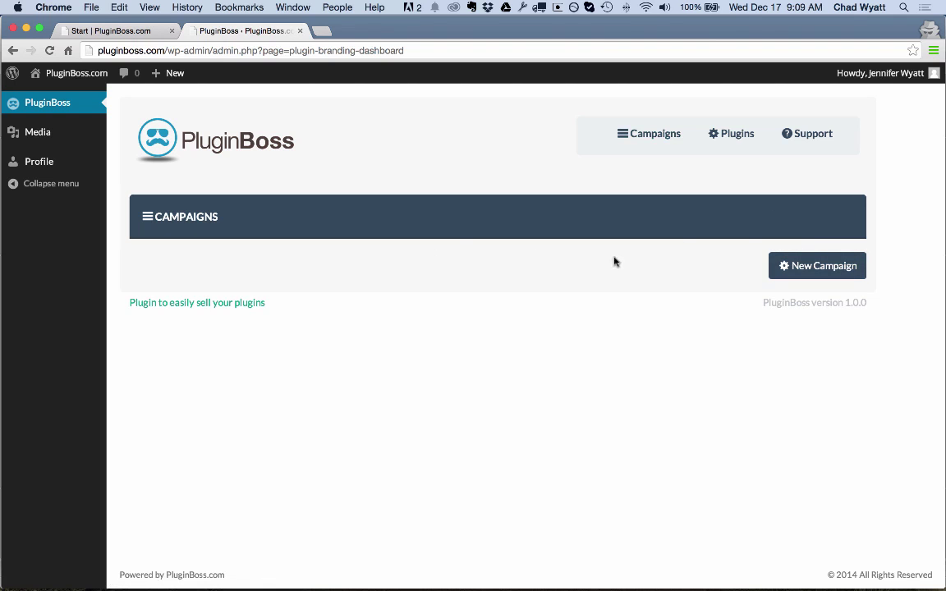
click(732, 135)
scroll(534, 209, down, 3)
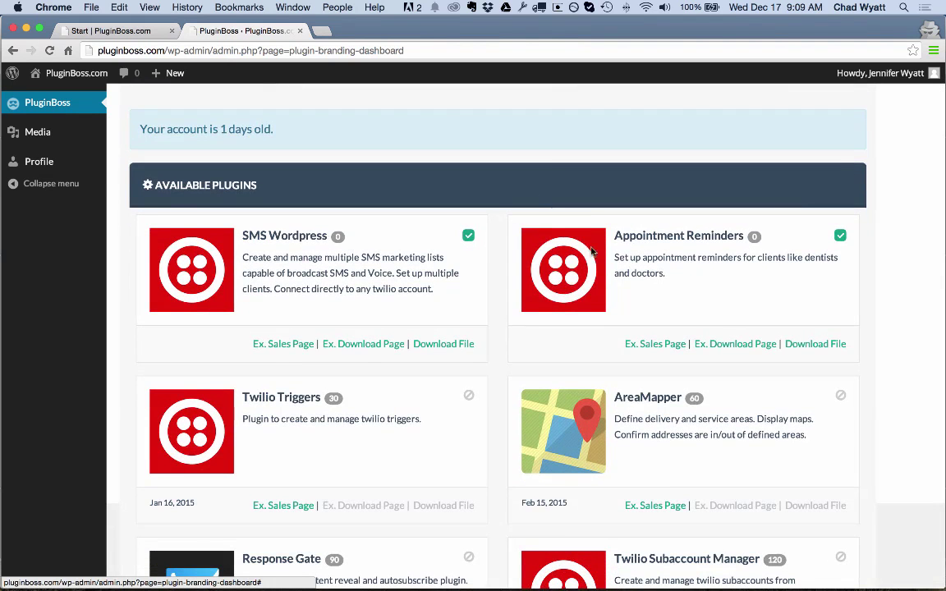
scroll(588, 256, down, 2)
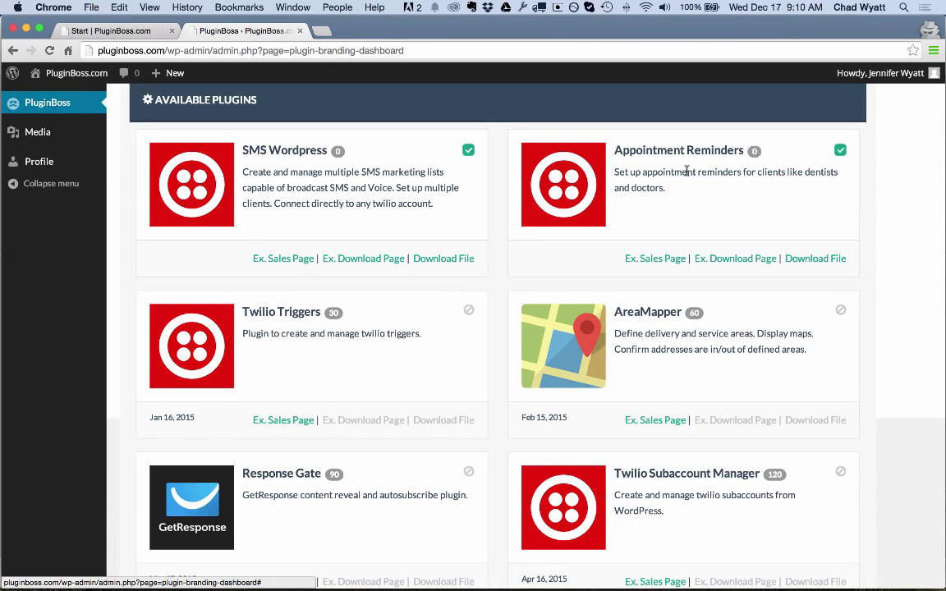
scroll(688, 174, down, 2)
scroll(371, 279, down, 1)
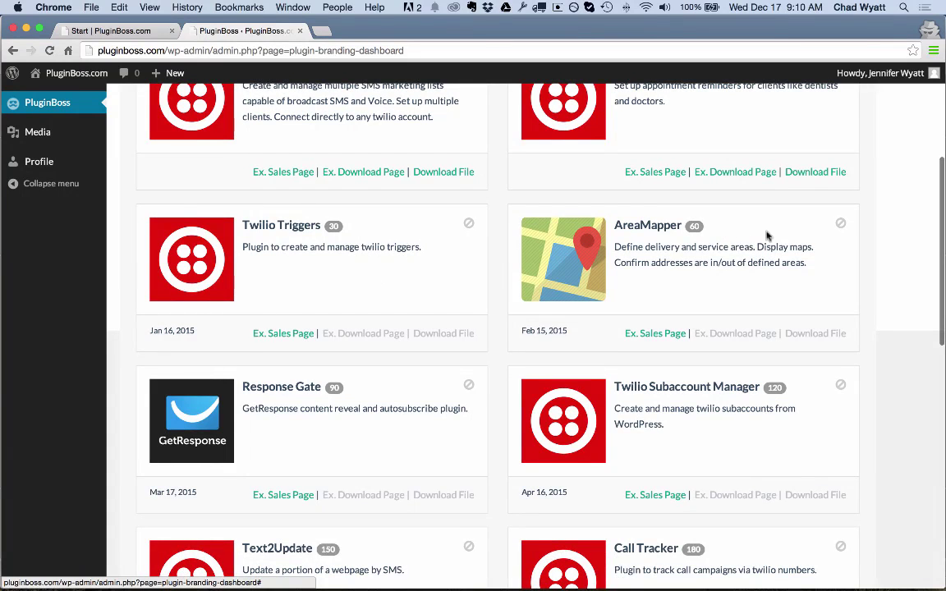
scroll(472, 266, down, 1)
scroll(472, 265, down, 8)
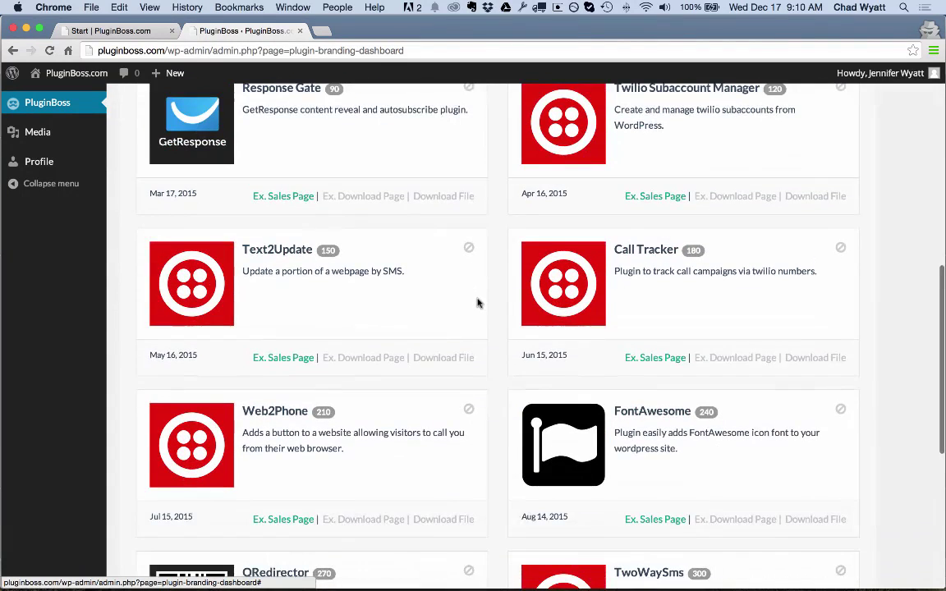
scroll(477, 302, up, 5)
scroll(477, 302, up, 10)
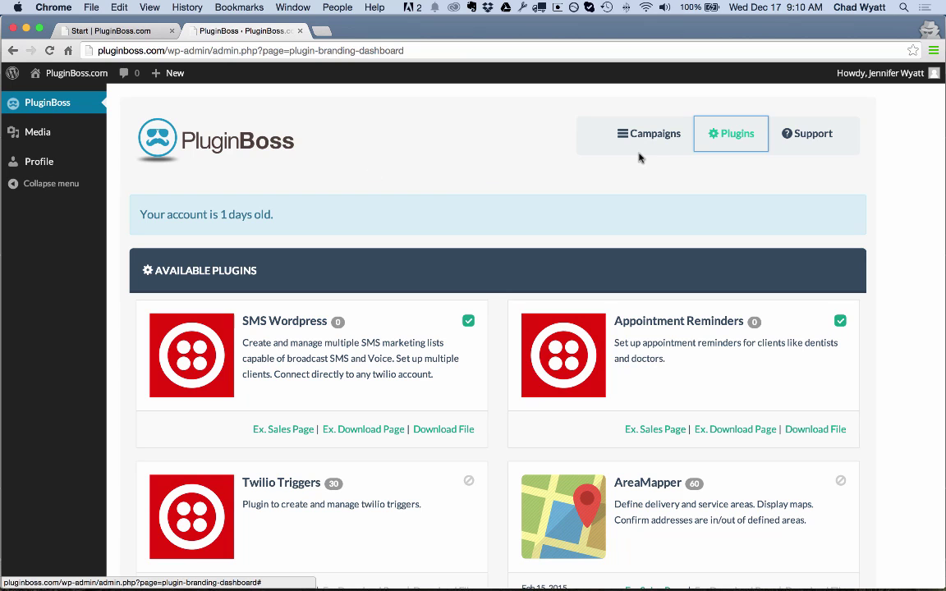
drag(134, 213, 265, 214)
click(270, 214)
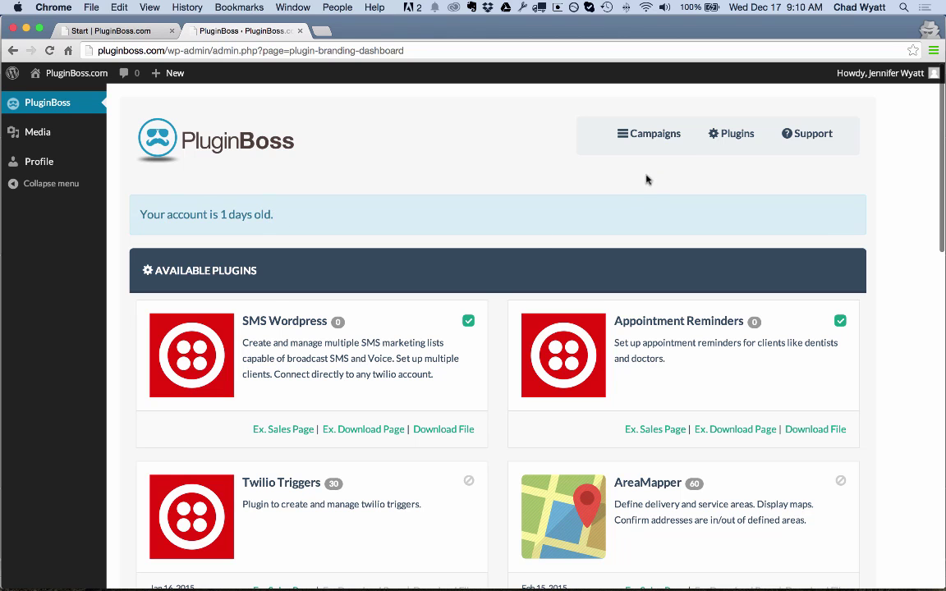
click(654, 135)
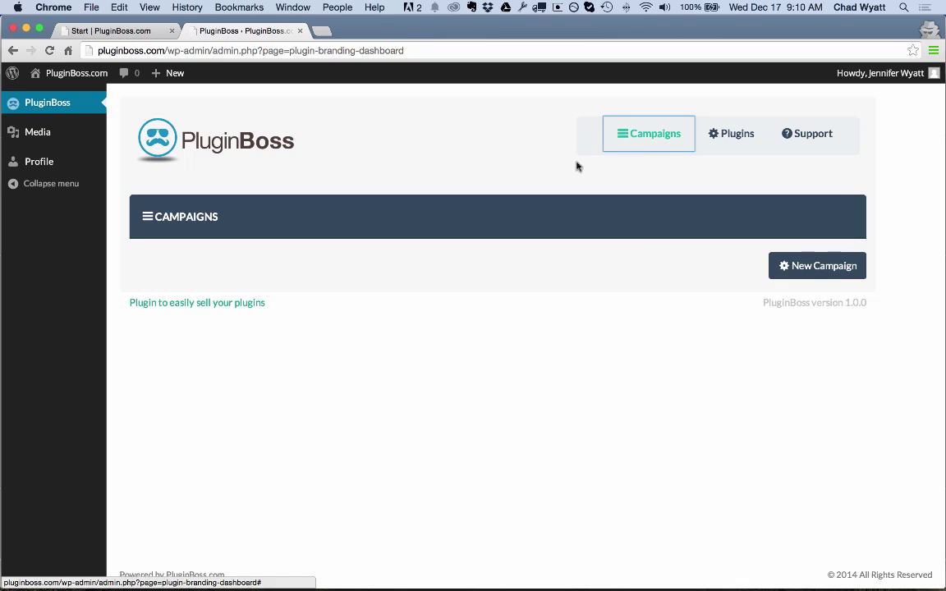
- Start a new campaign and fill in the campaign name and plugin name 'Rad Reminders'
click(808, 268)
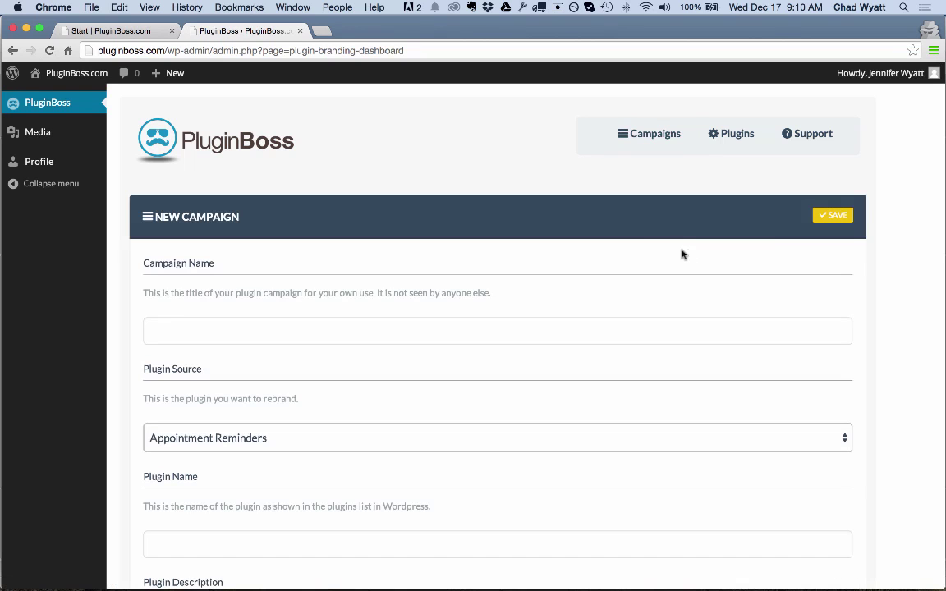
scroll(337, 344, down, 2)
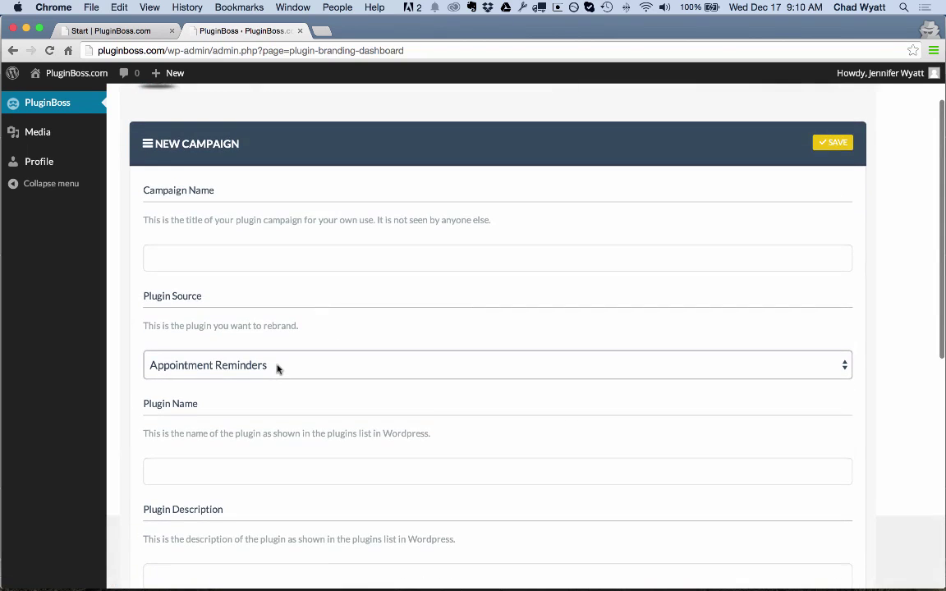
click(246, 257)
text(Rad Reminders)
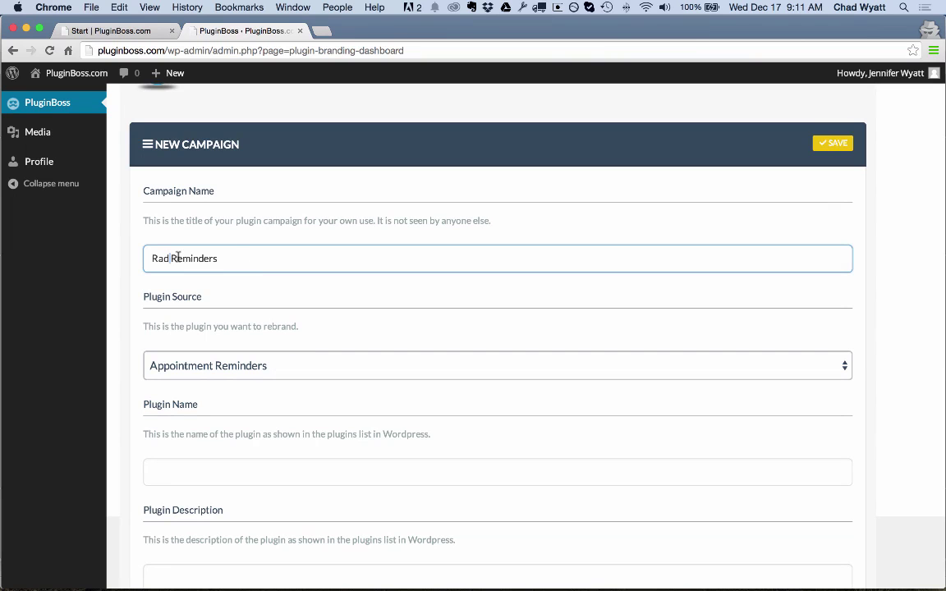
scroll(222, 306, down, 3)
click(175, 353)
text(Rad)
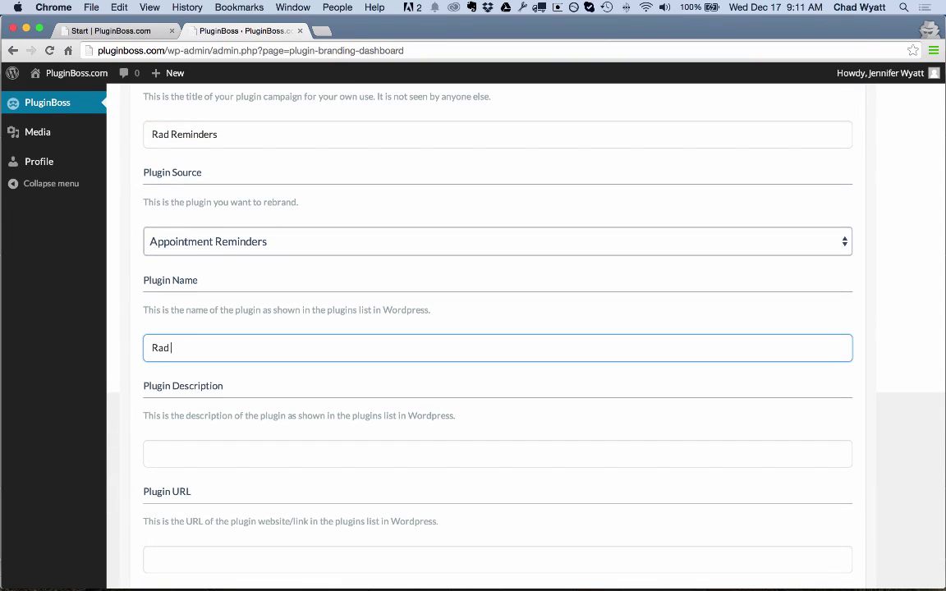
text( Reminders)
scroll(116, 397, down, 2)
click(176, 351)
text(Ap)
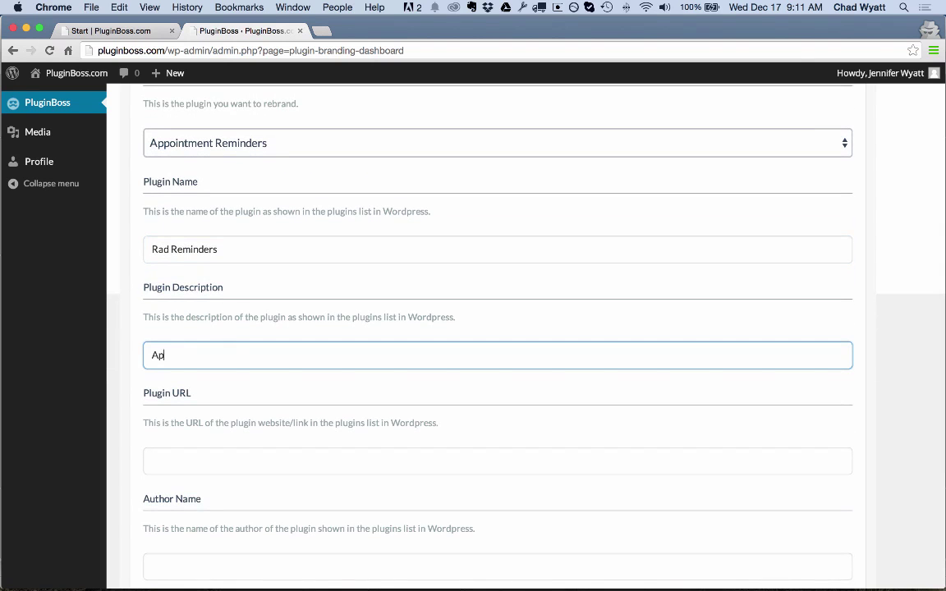
text(pointment reminder s)
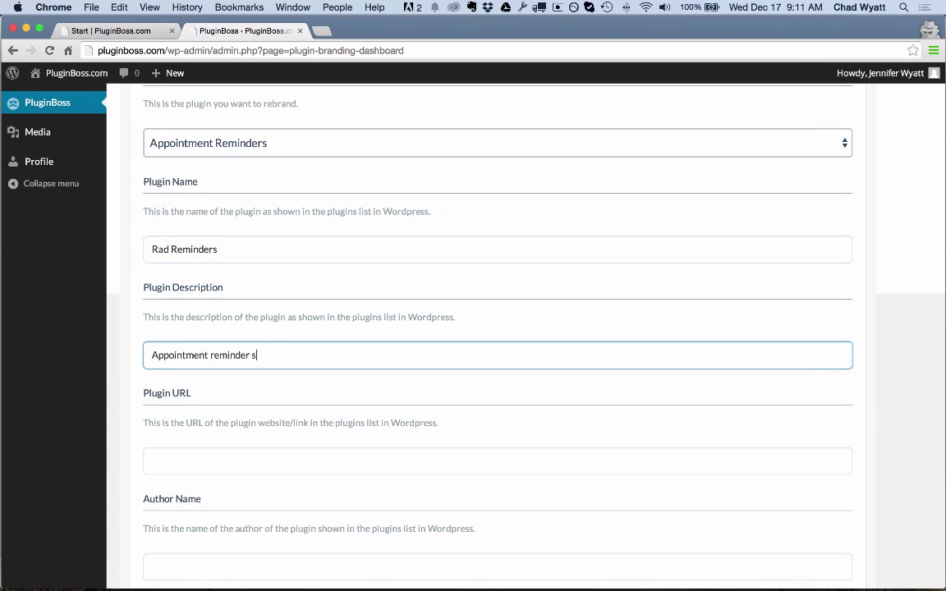
text(ervice.)
scroll(179, 340, down, 2)
click(175, 346)
scroll(175, 345, down, 2)
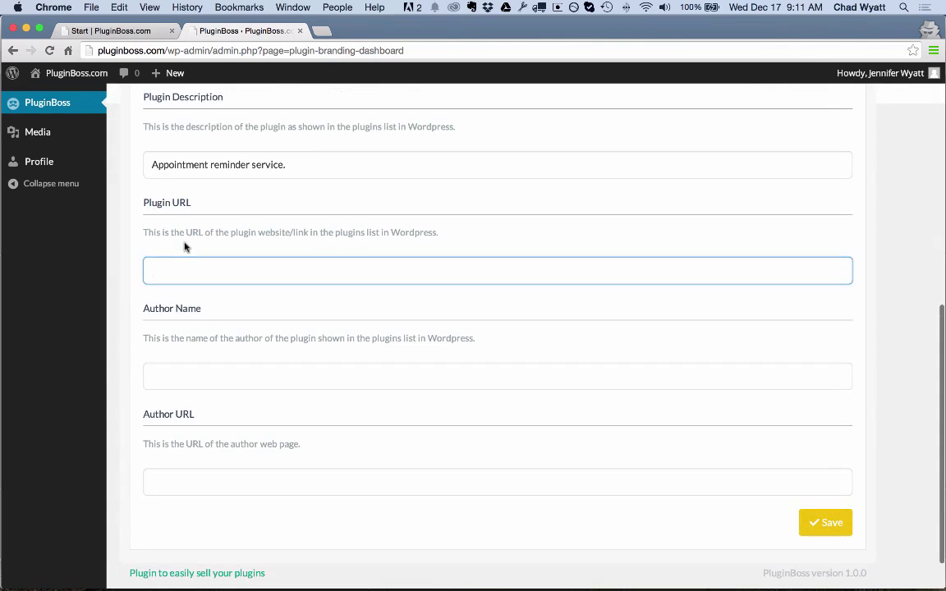
scroll(228, 259, up, 5)
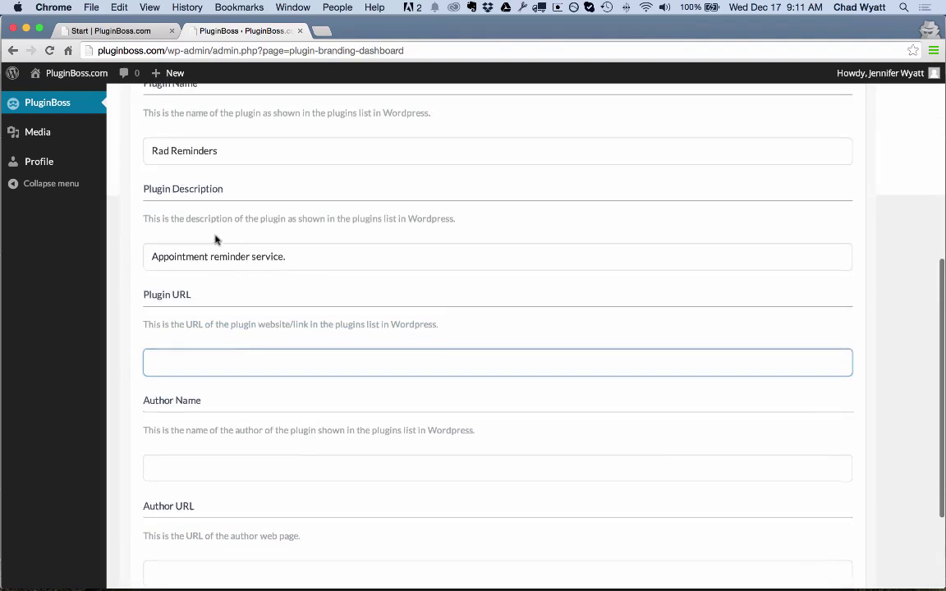
scroll(191, 200, down, 2)
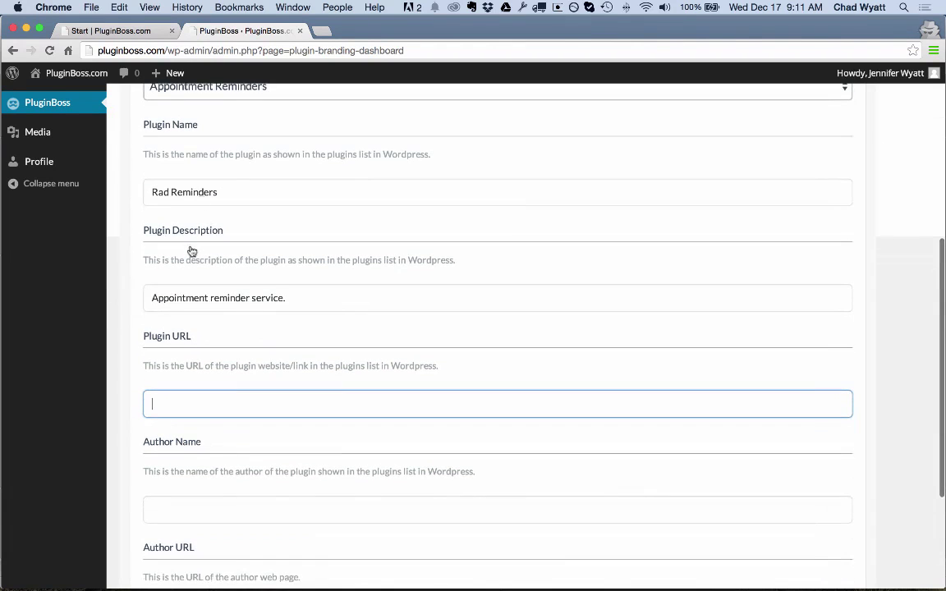
scroll(214, 200, down, 1)
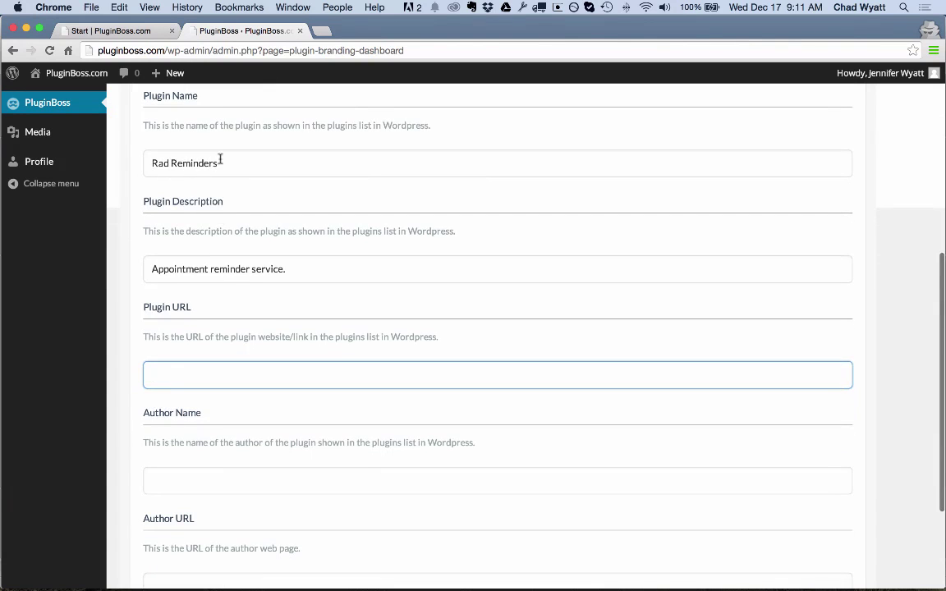
scroll(228, 205, down, 3)
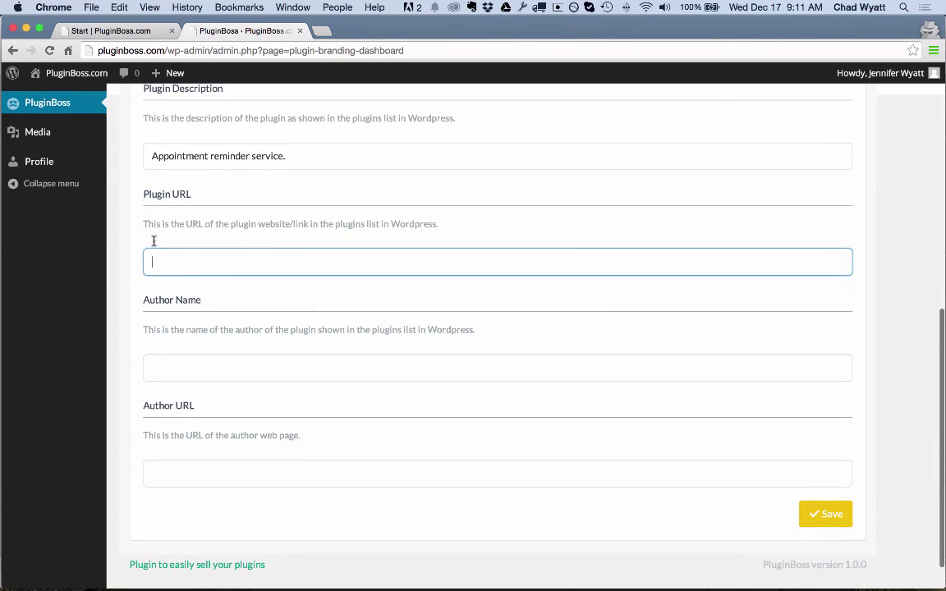
text(http:/)
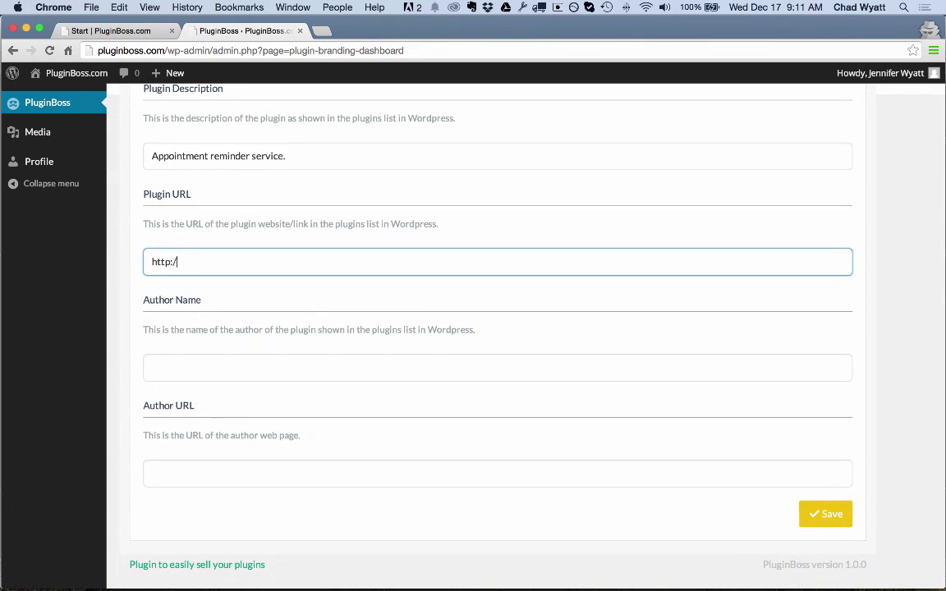
text(/mysite.com/rad-reminders)
key(Tab)
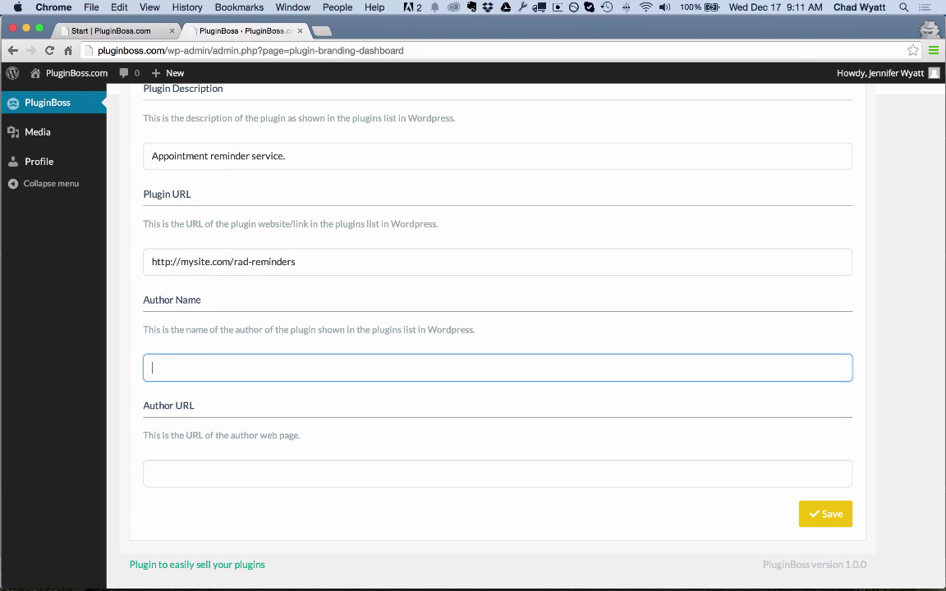
key(Tab)
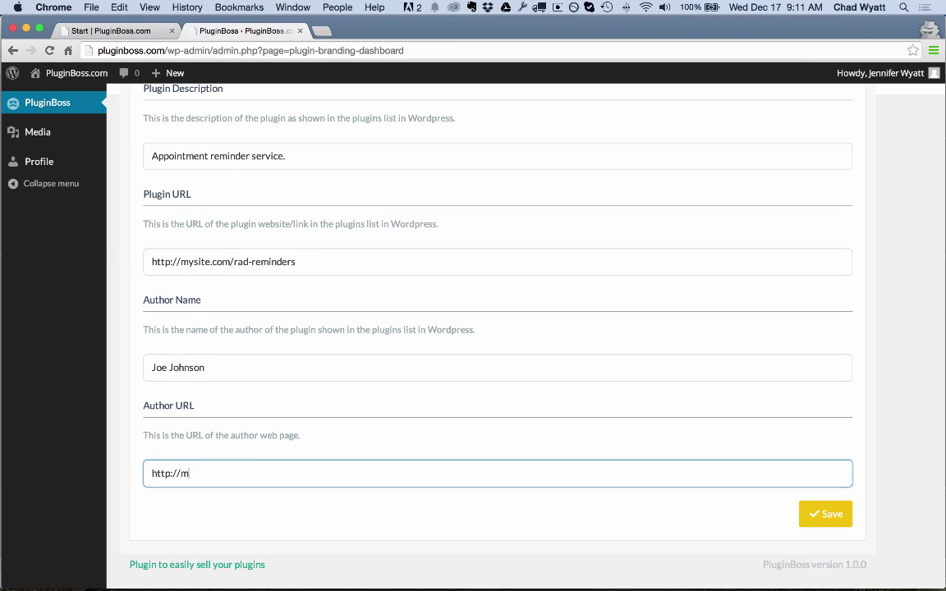
text(http://mysite.com)
scroll(376, 190, down, 1)
click(819, 486)
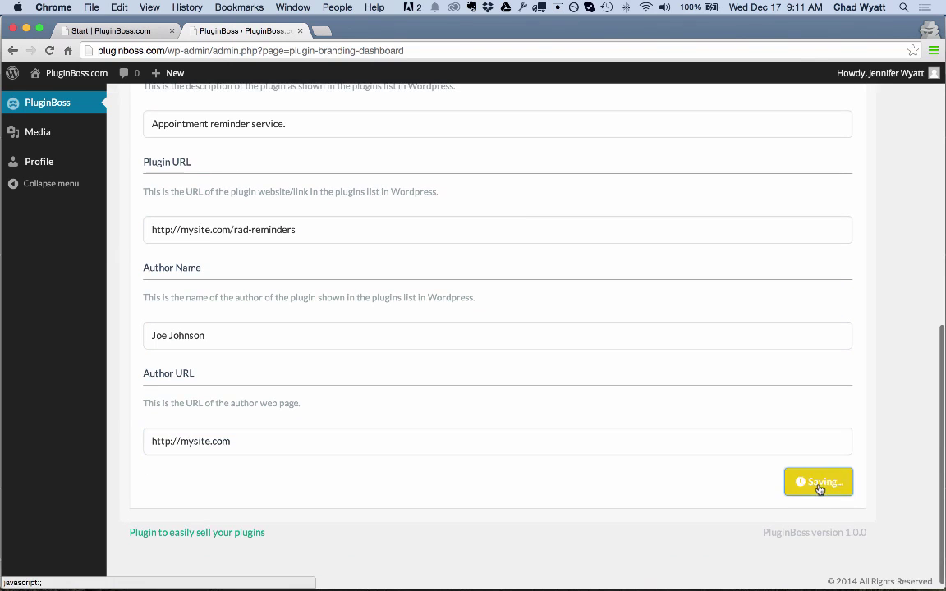
scroll(509, 307, up, 10)
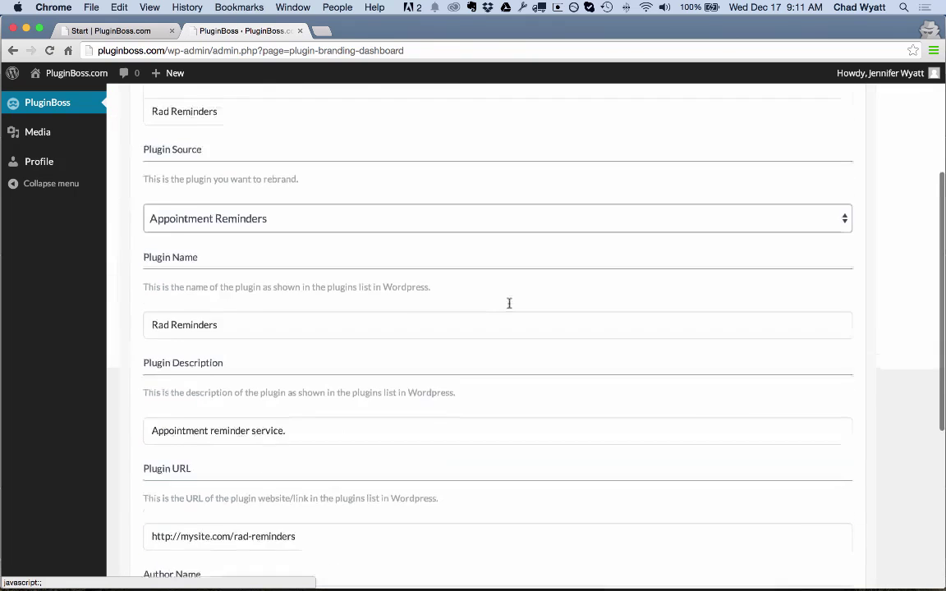
- Go to the Campaigns list and copy the Rad Reminders download link address
scroll(509, 308, up, 3)
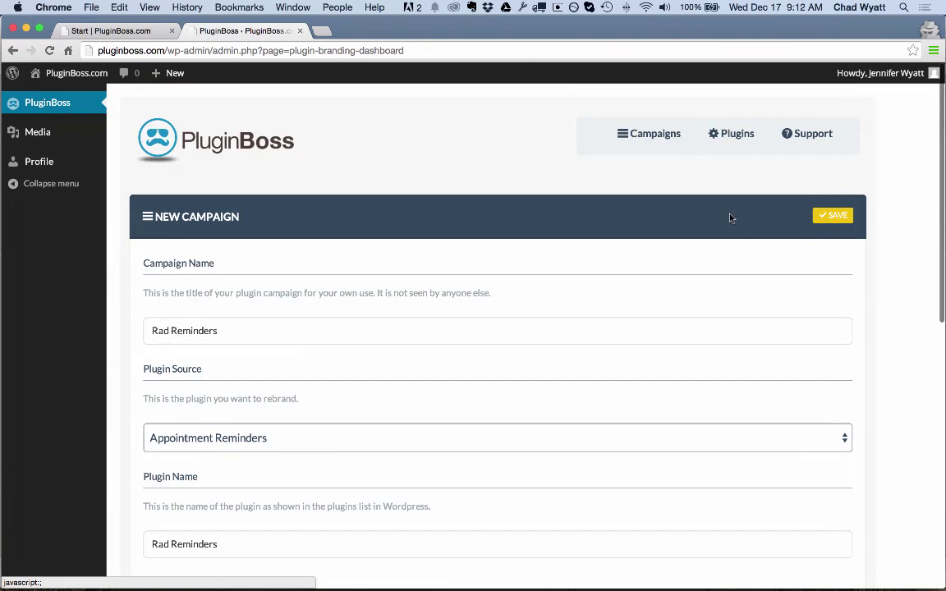
click(650, 135)
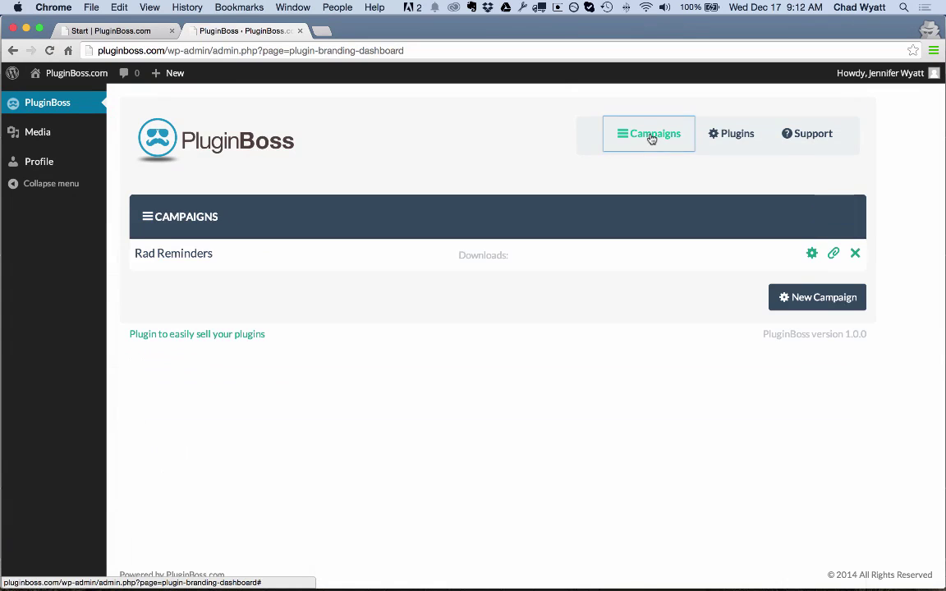
right_click(833, 256)
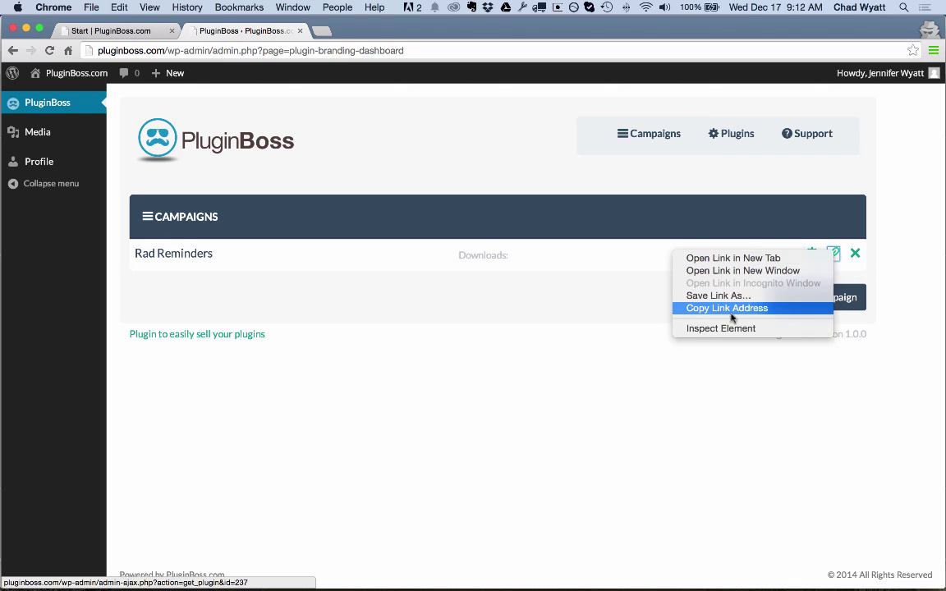
click(689, 308)
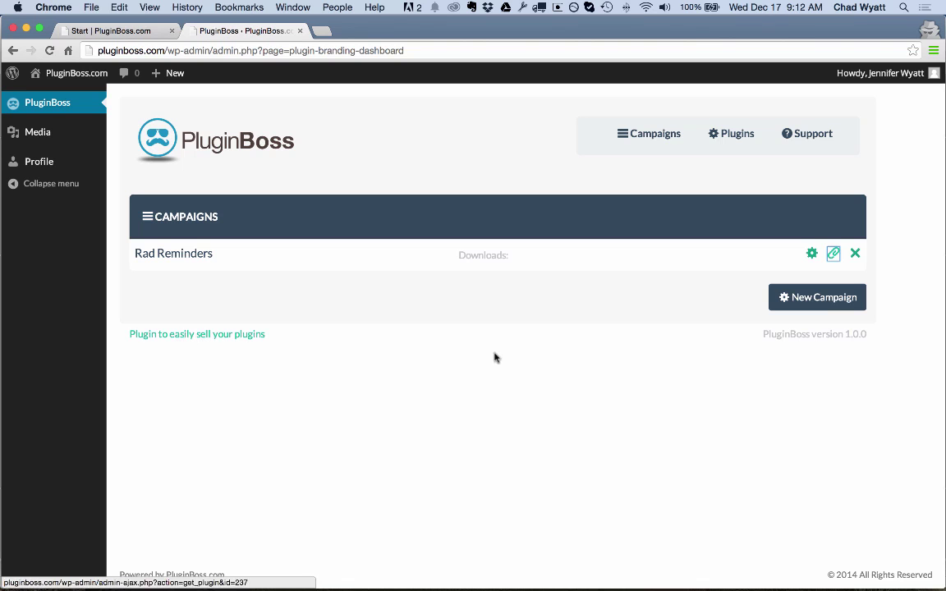
- Open the Rad Reminders campaign settings and download Rad-Reminders.zip from its Download URL
click(811, 255)
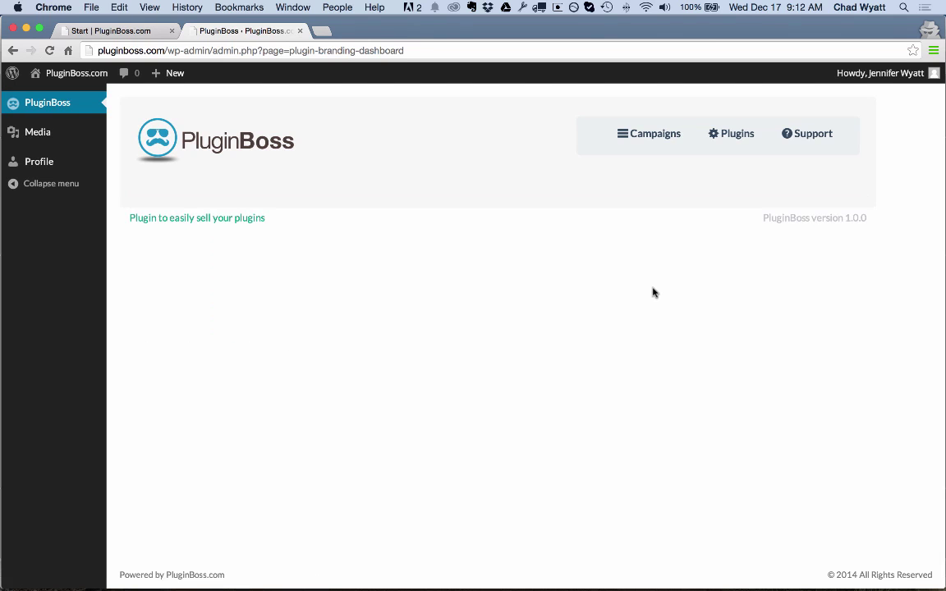
scroll(653, 292, down, 5)
scroll(653, 293, down, 10)
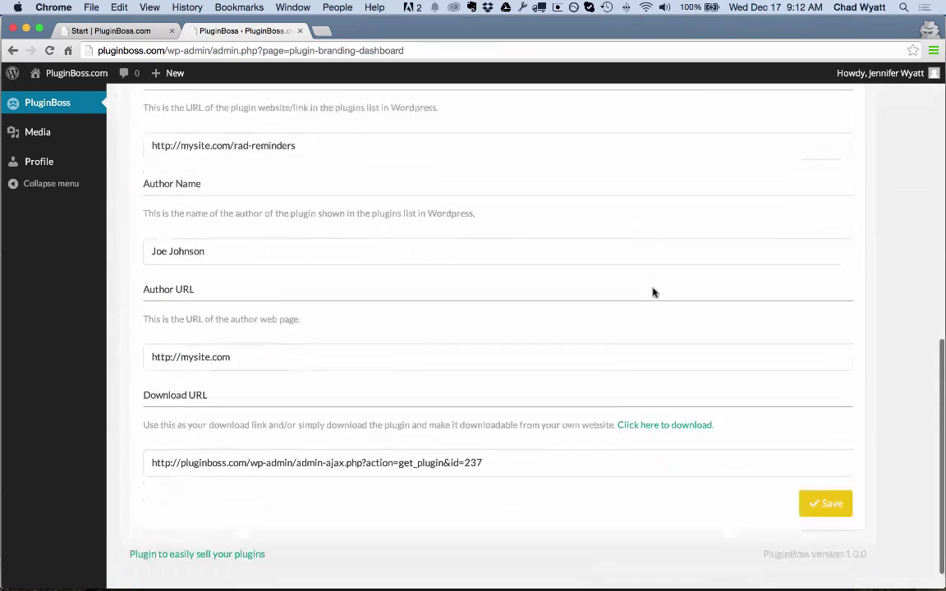
drag(484, 436, 148, 432)
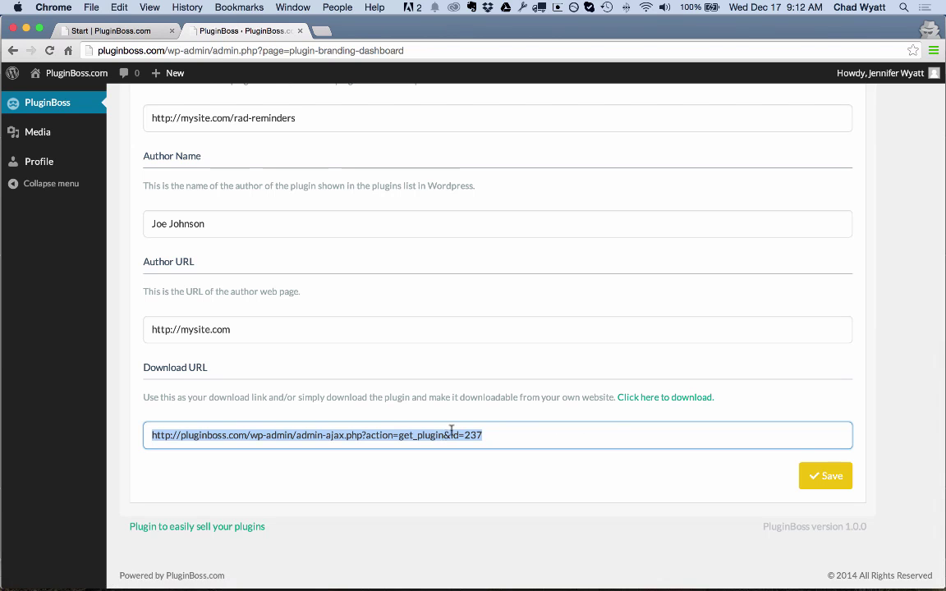
scroll(441, 411, up, 2)
click(507, 468)
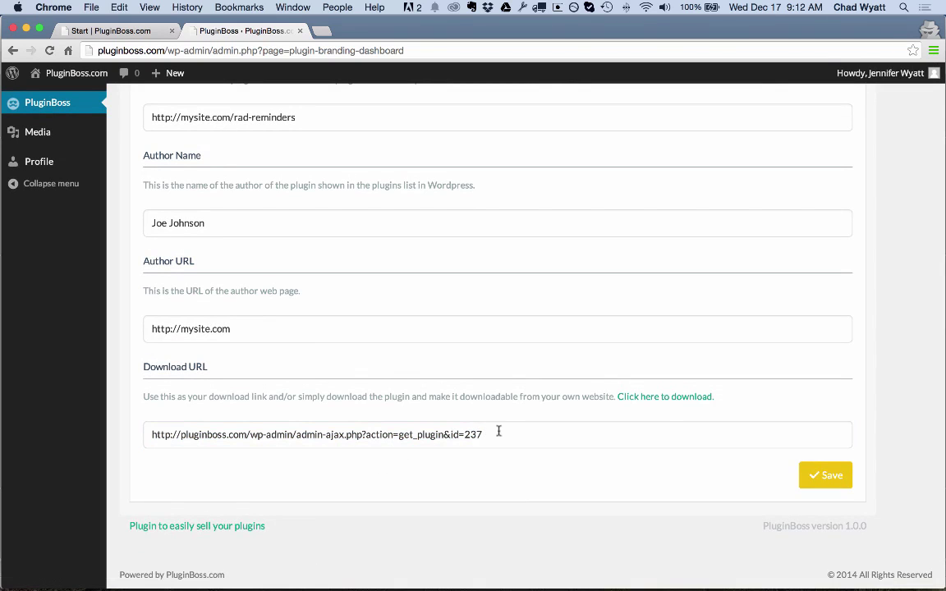
click(665, 401)
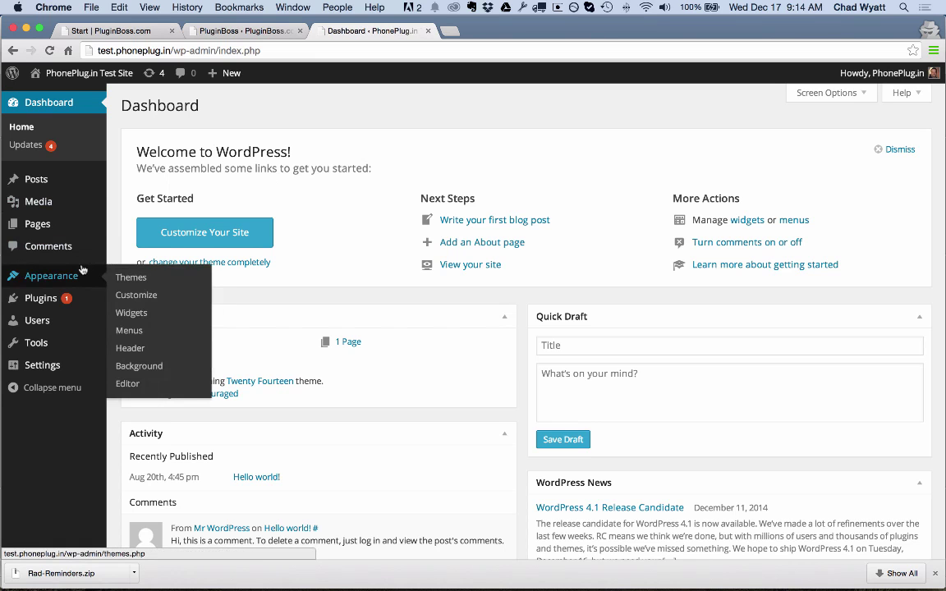
- Upload Rad-Reminders.zip through Plugins > Add New > Upload Plugin and install it
mouse_move(74, 298)
click(132, 317)
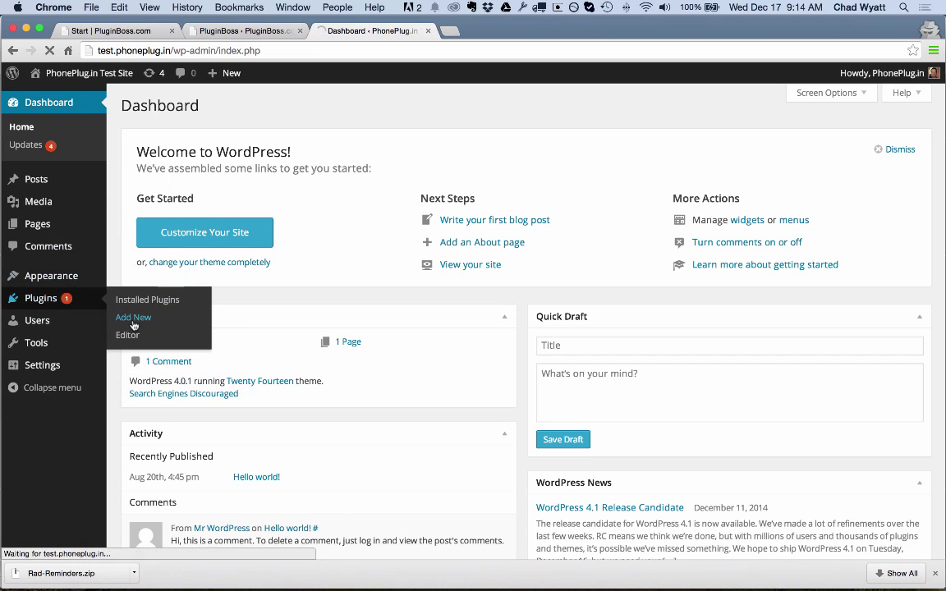
click(245, 109)
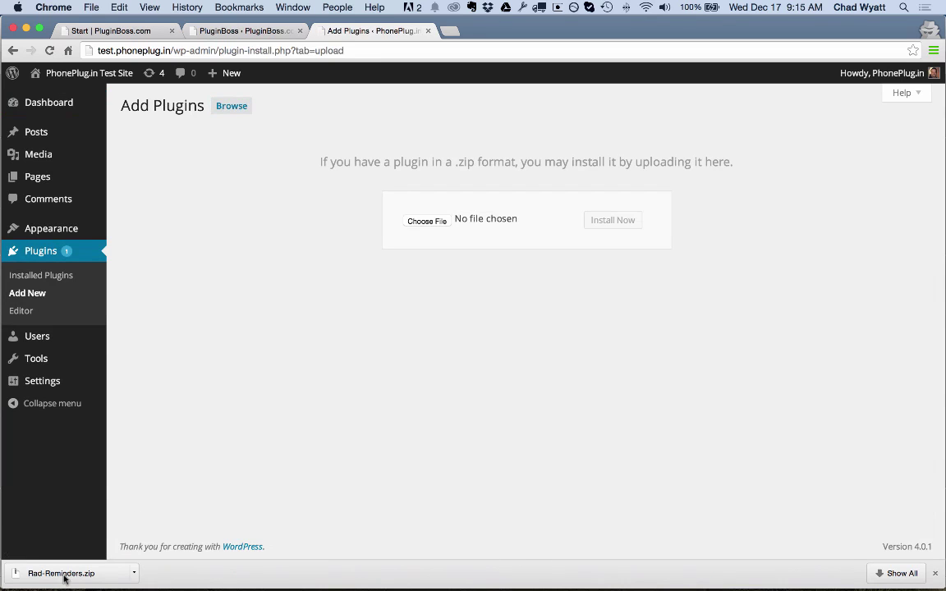
drag(36, 572, 493, 220)
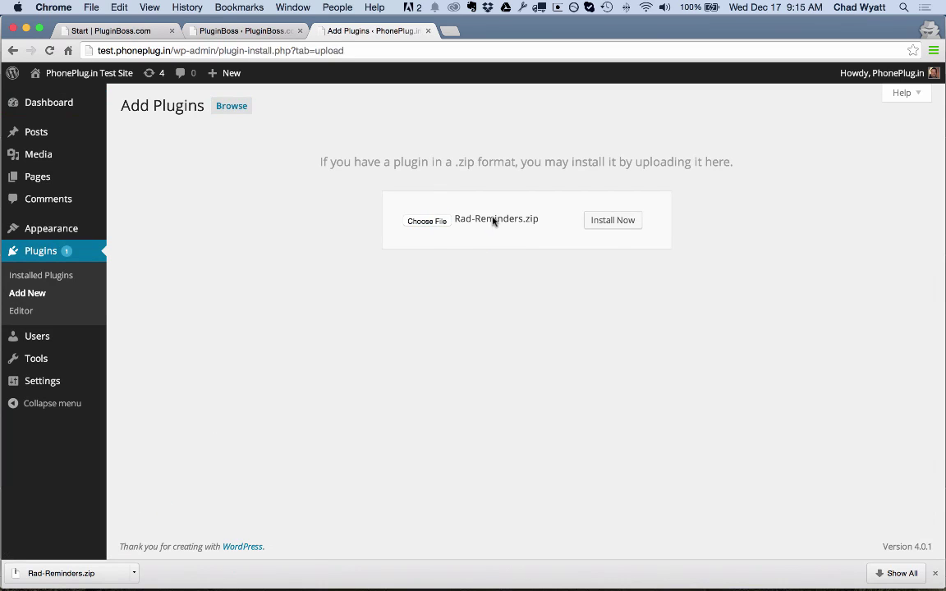
click(609, 221)
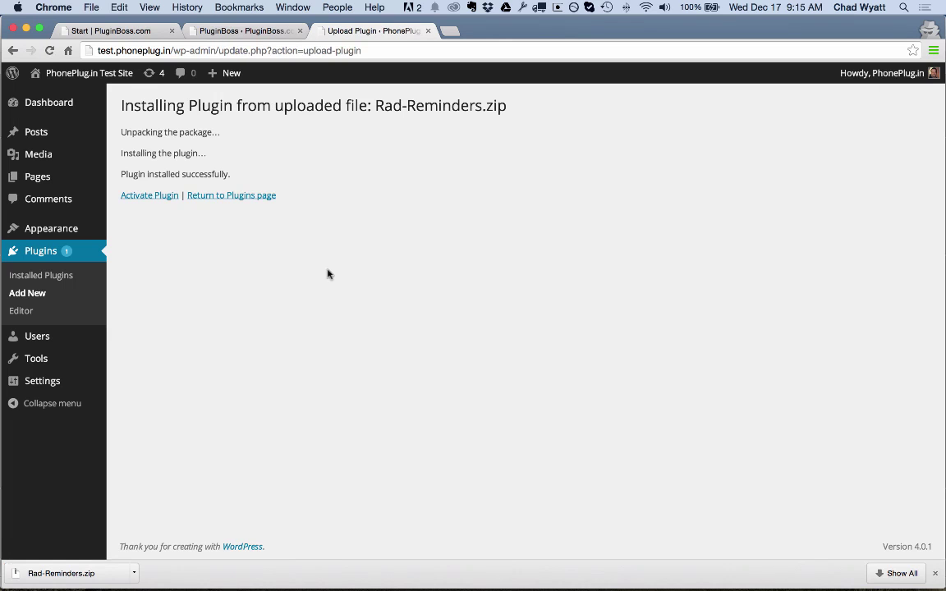
- Activate the Rad Reminders plugin and open Reminders > All Reminders
click(149, 197)
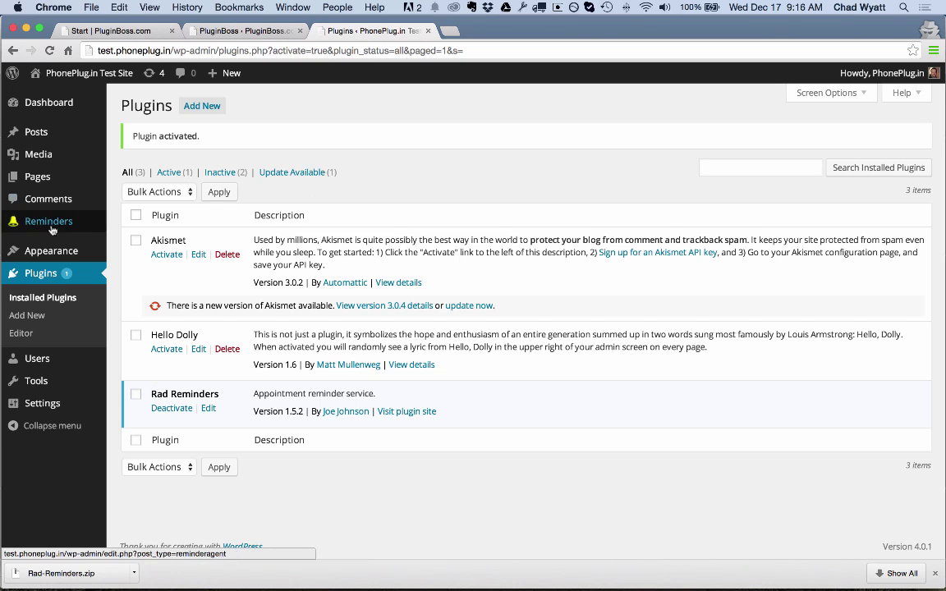
mouse_move(40, 223)
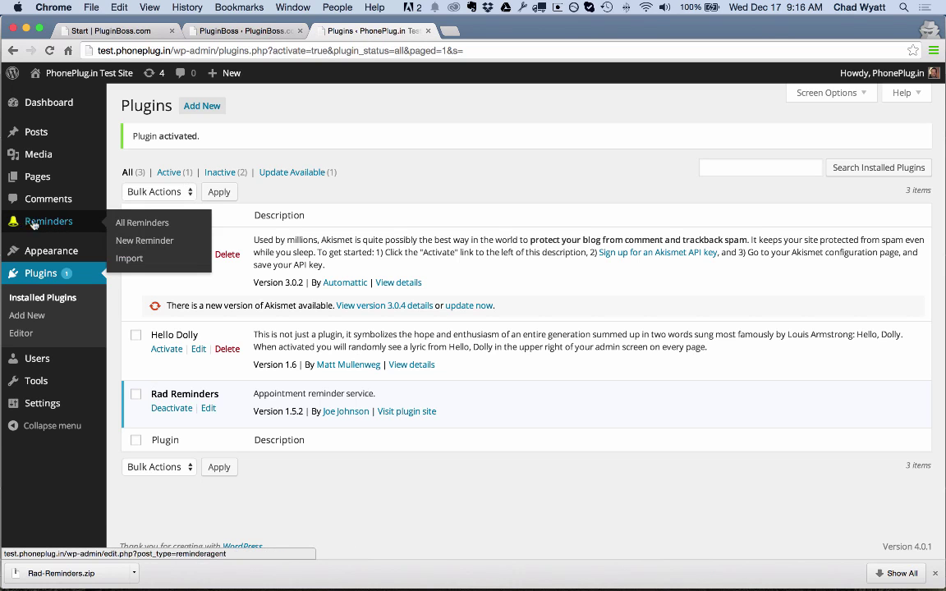
click(49, 223)
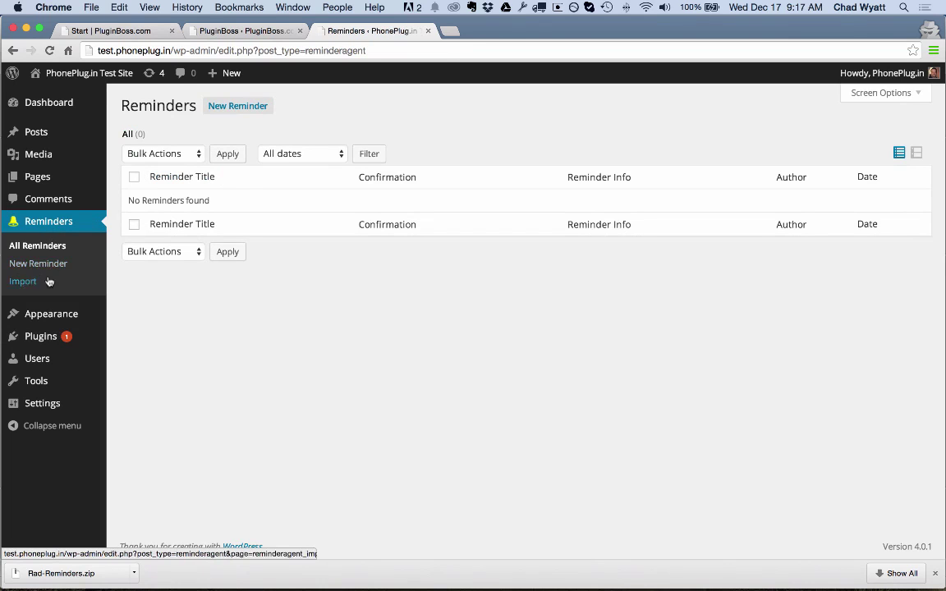
- Back in PluginBoss, start a draft campaign named 'Dent', then abandon it for the Campaigns list
click(221, 33)
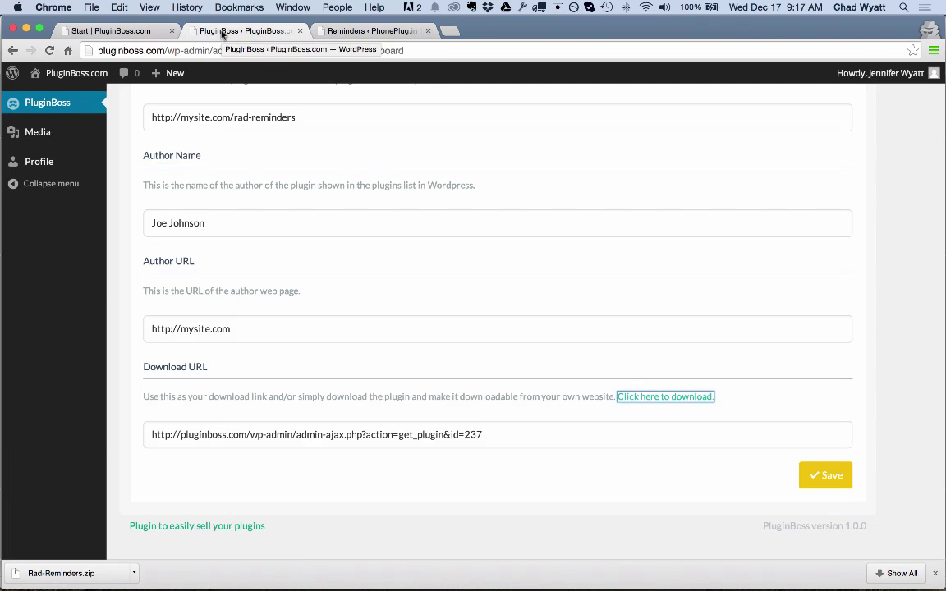
scroll(244, 145, up, 10)
click(657, 136)
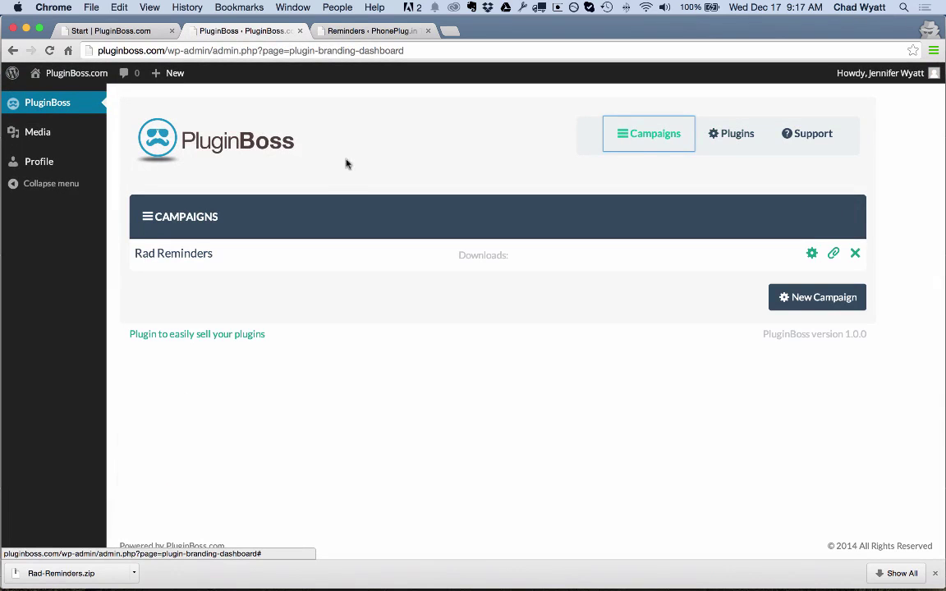
click(790, 300)
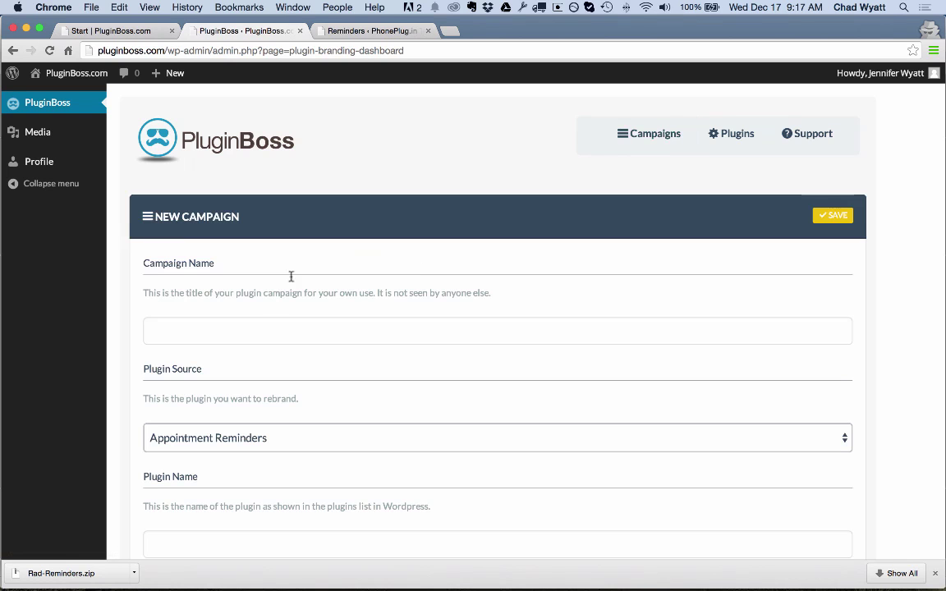
scroll(278, 307, down, 2)
click(184, 203)
text(Dental Reminders)
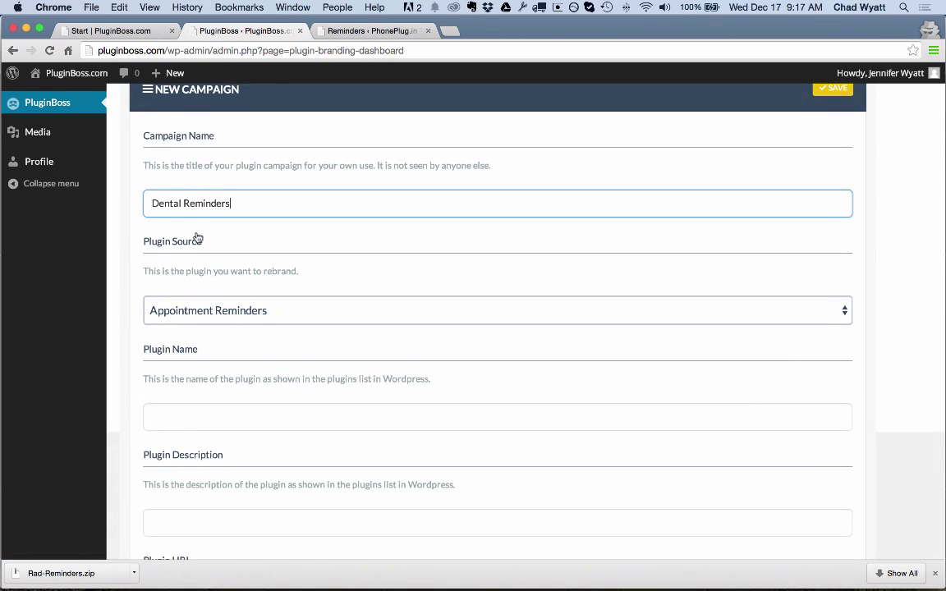
scroll(197, 238, down, 2)
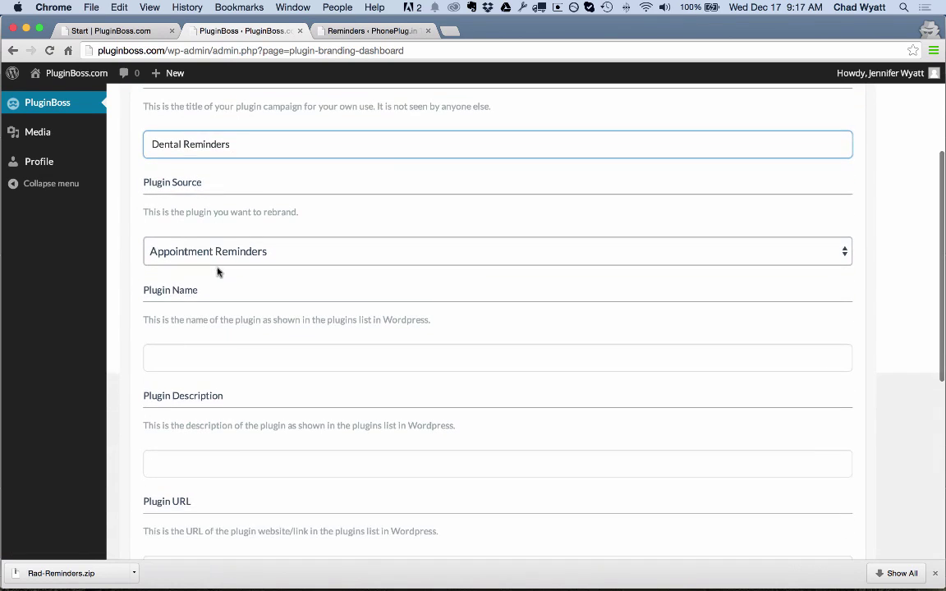
click(175, 357)
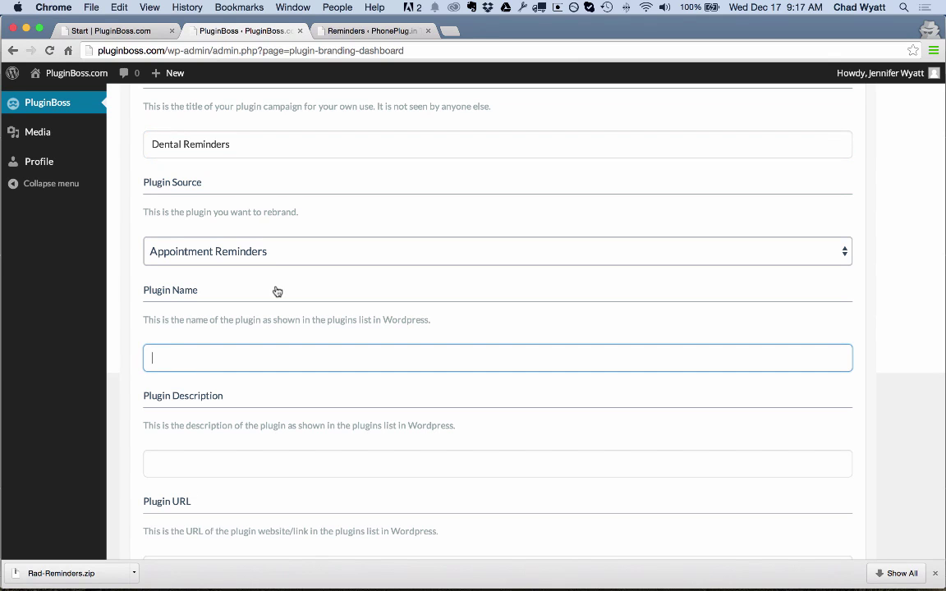
scroll(276, 293, up, 2)
scroll(277, 293, down, 5)
scroll(277, 293, up, 5)
scroll(276, 291, up, 3)
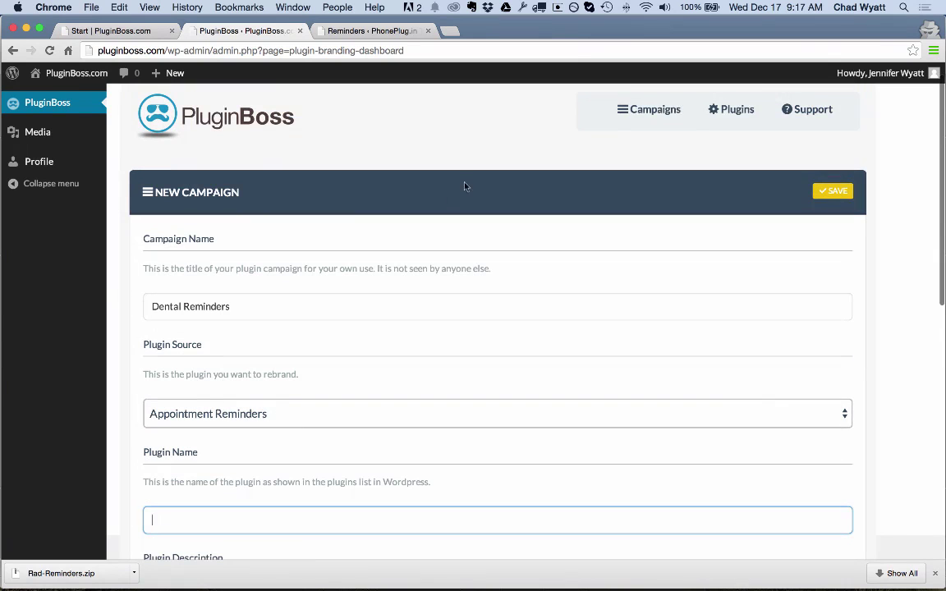
click(655, 110)
- Start a fresh campaign and check the Plugin Source choices, leaving Appointment Reminders selected
click(790, 298)
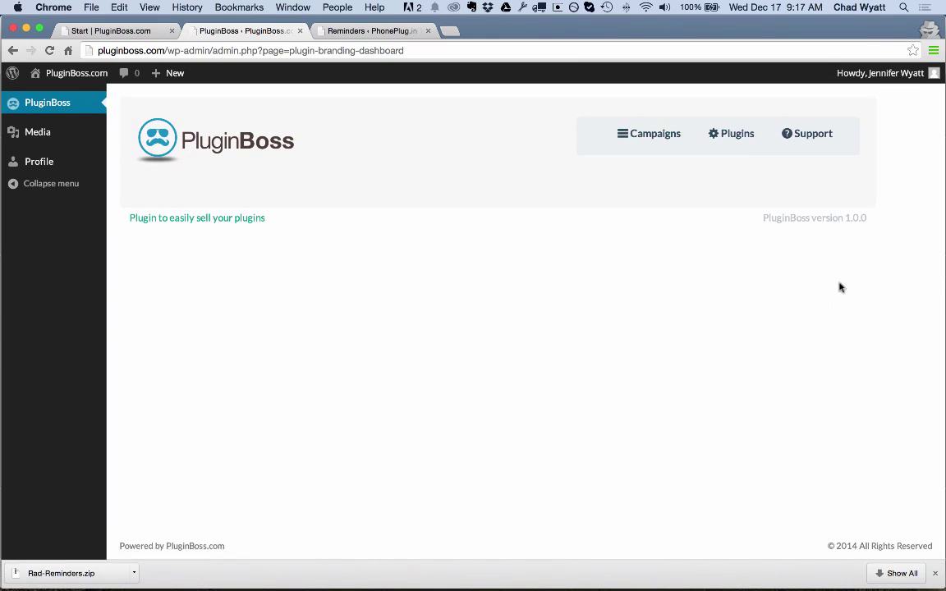
scroll(296, 261, down, 3)
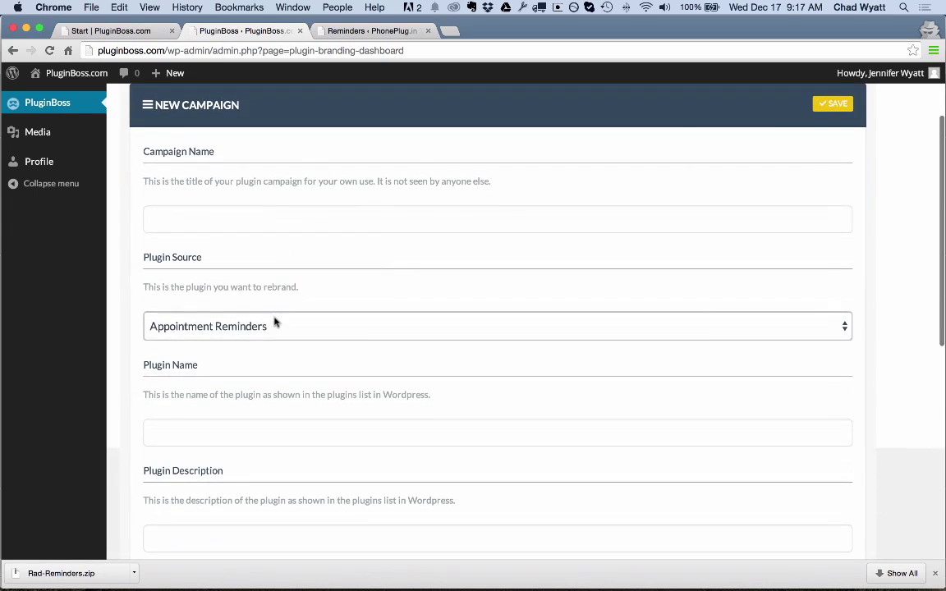
click(270, 329)
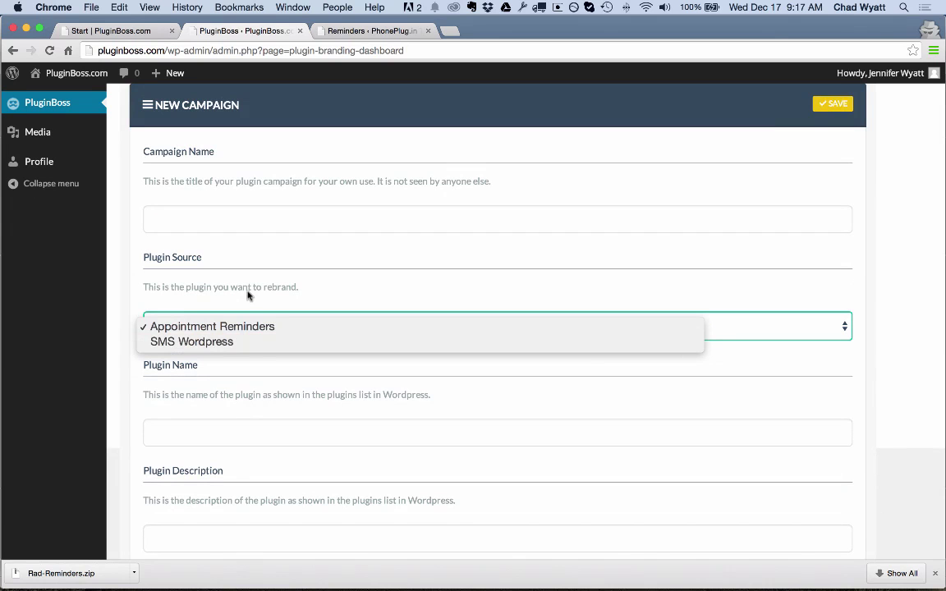
click(248, 179)
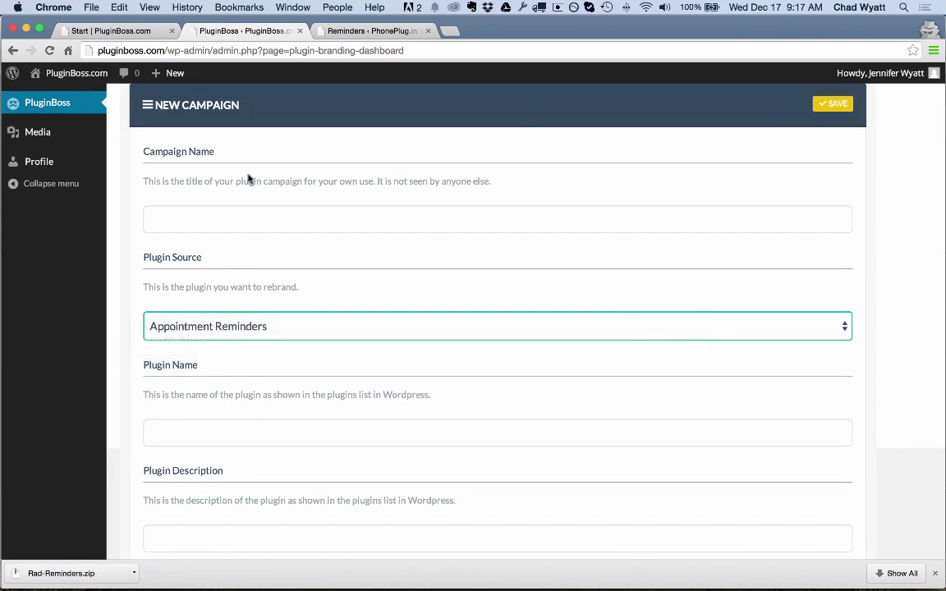
scroll(248, 179, up, 3)
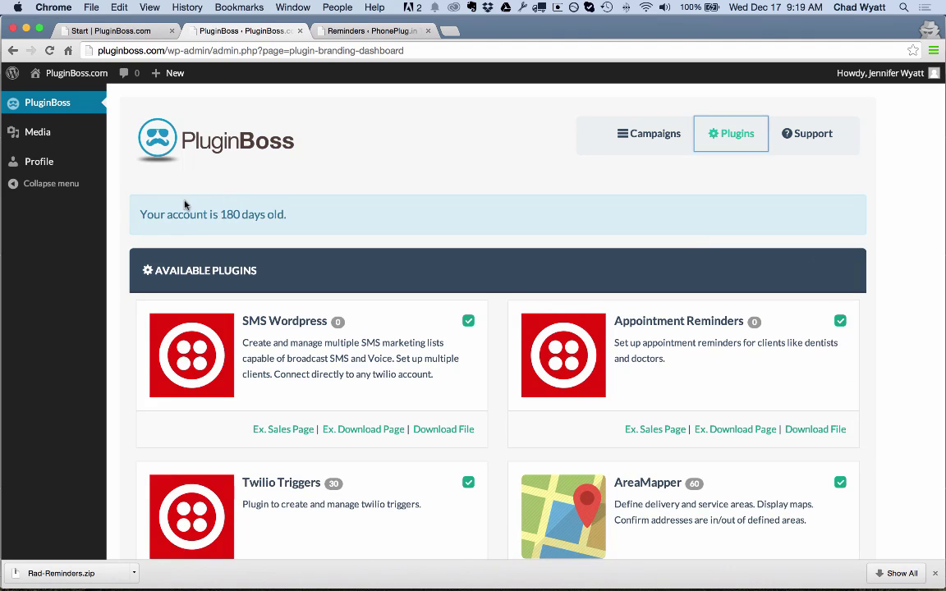
double_click(230, 214)
scroll(291, 215, down, 5)
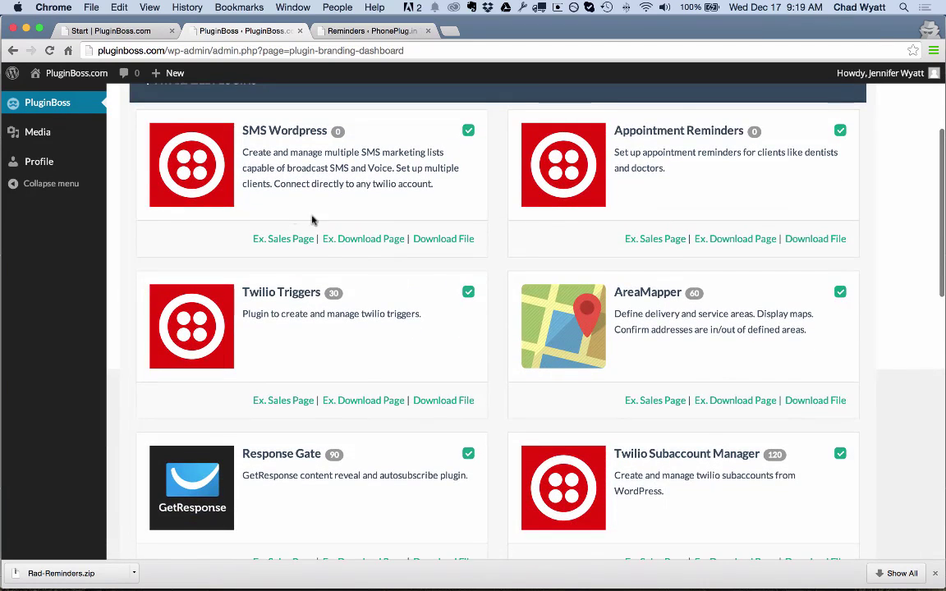
scroll(477, 291, down, 2)
scroll(770, 380, down, 10)
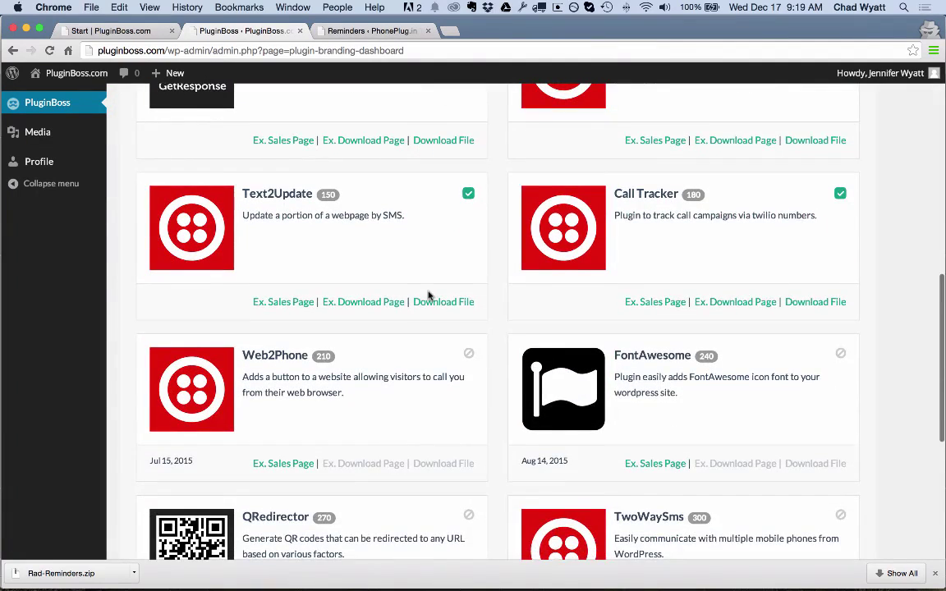
scroll(428, 296, up, 6)
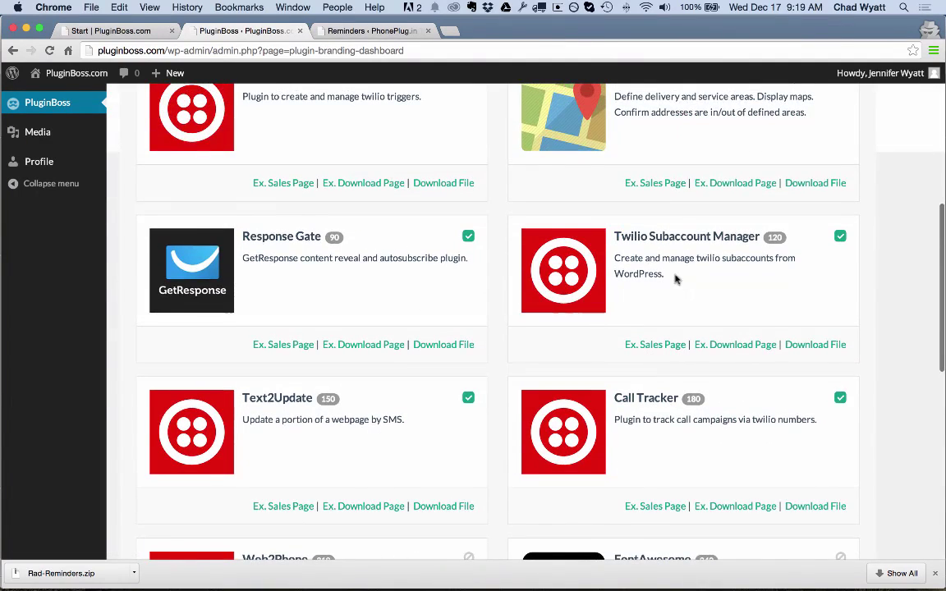
scroll(604, 246, up, 8)
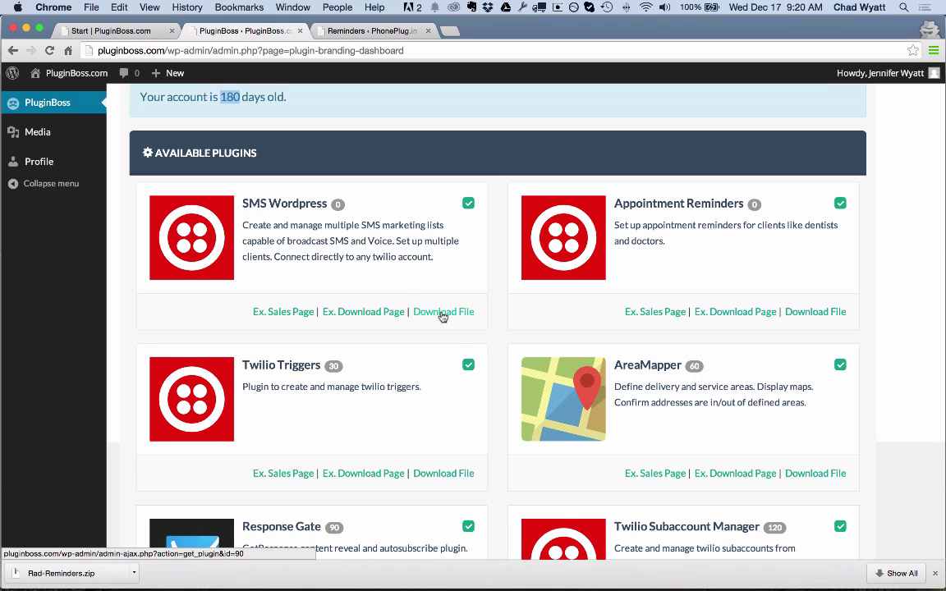
scroll(442, 317, down, 1)
scroll(441, 317, up, 2)
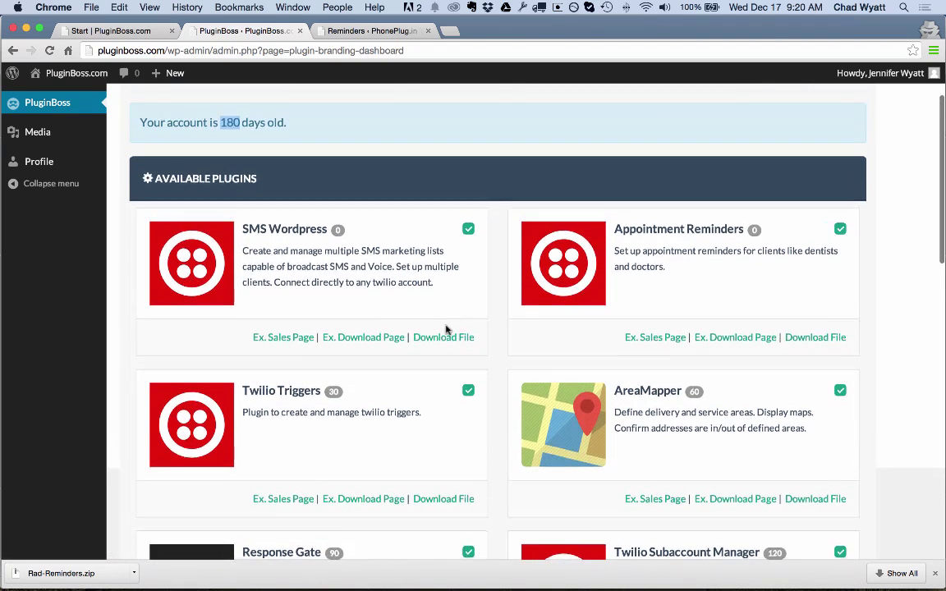
scroll(446, 328, down, 1)
scroll(450, 316, up, 1)
scroll(450, 314, up, 3)
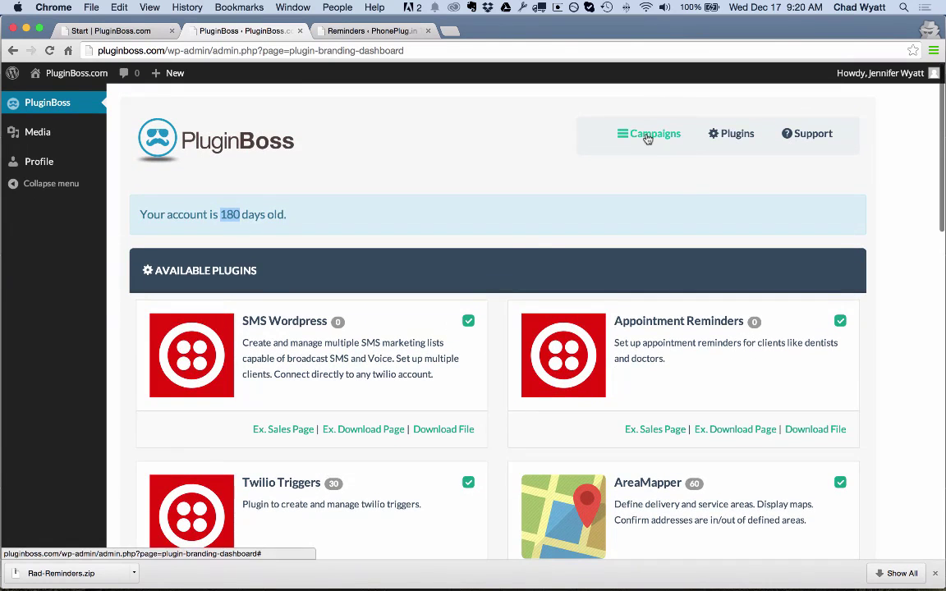
- Start a new campaign and review the Plugin Source choices, keeping Call Tracker selected
click(648, 137)
click(782, 296)
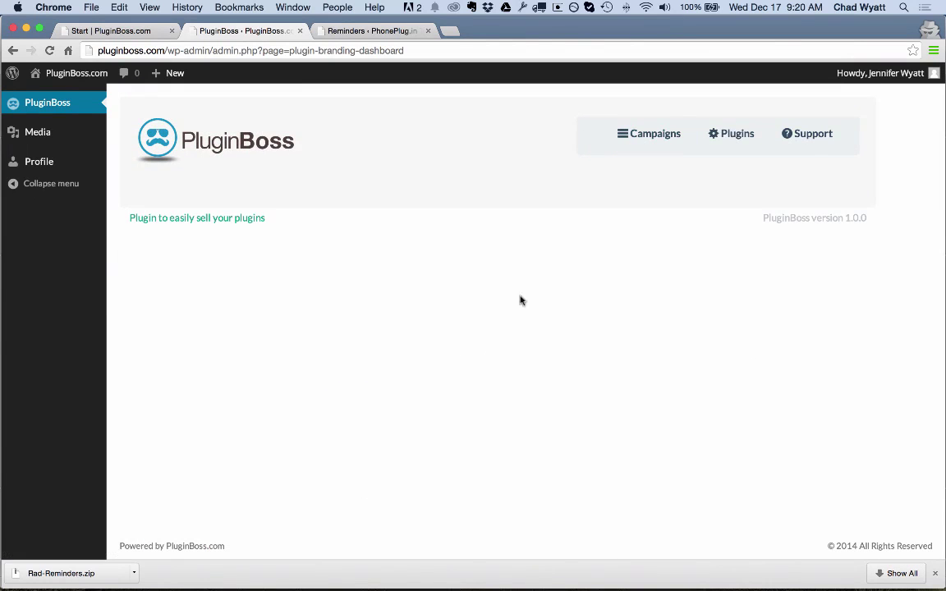
click(226, 264)
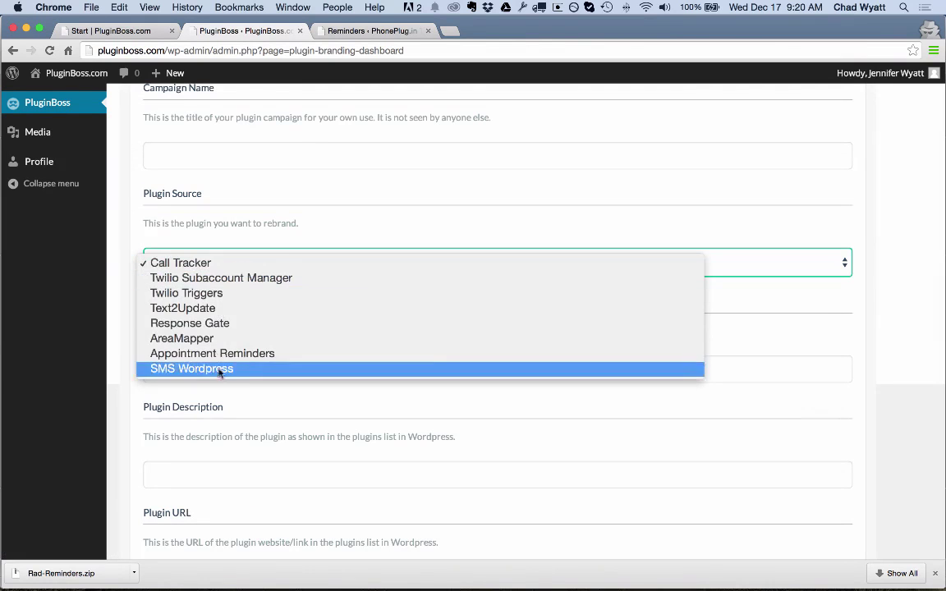
click(300, 227)
scroll(301, 226, up, 4)
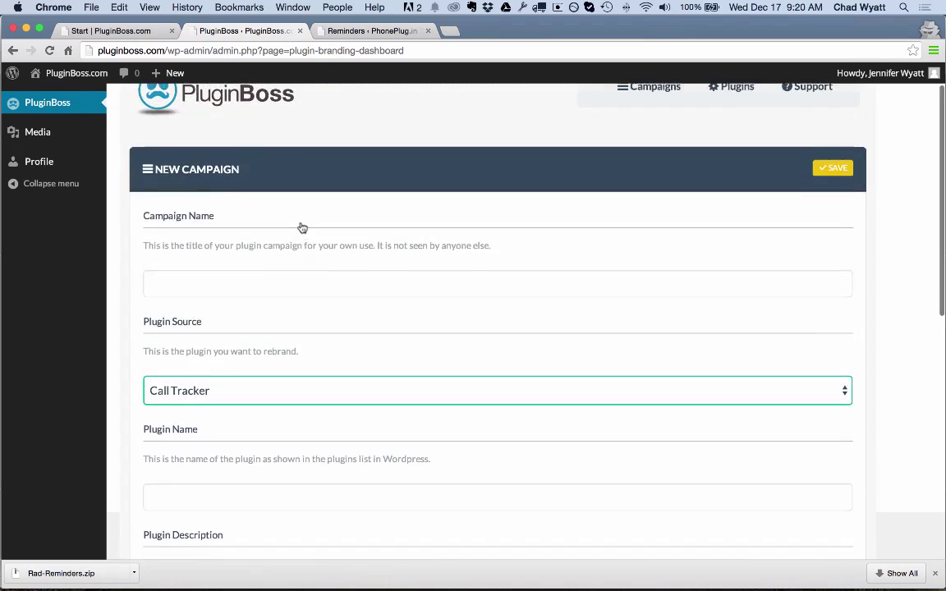
scroll(302, 227, up, 1)
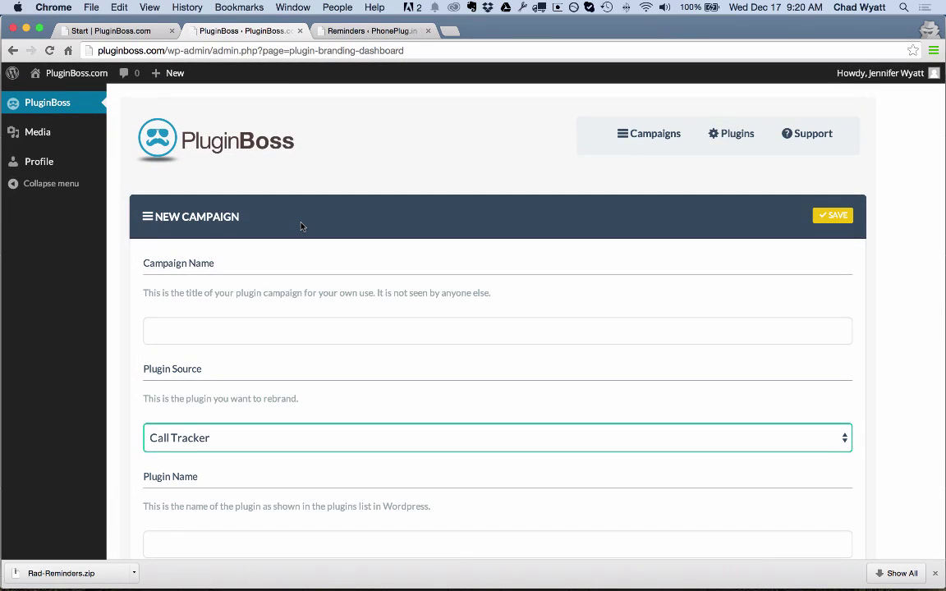
click(279, 189)
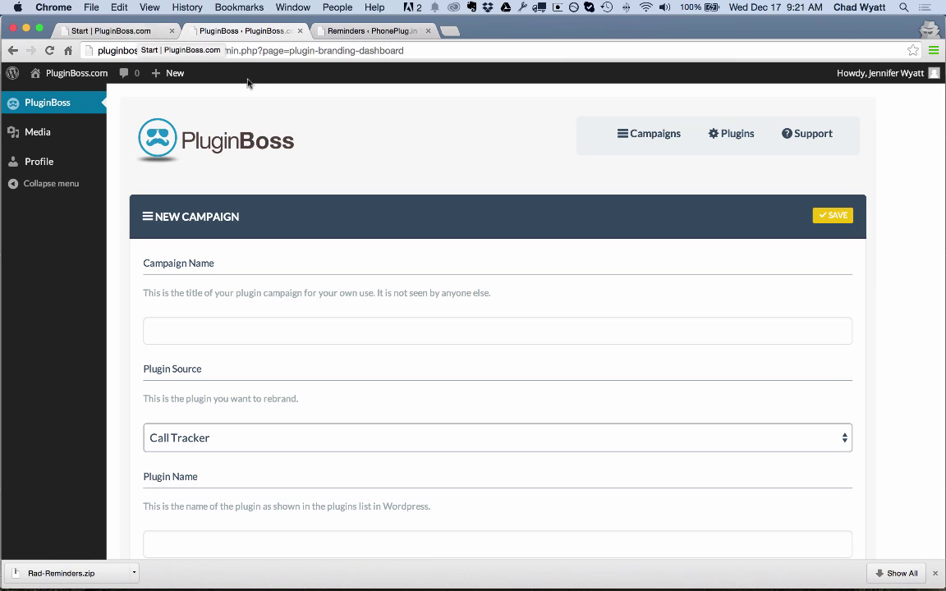
- Open the Rad Reminders campaign's Edit Campaign form from the Campaigns list
click(657, 134)
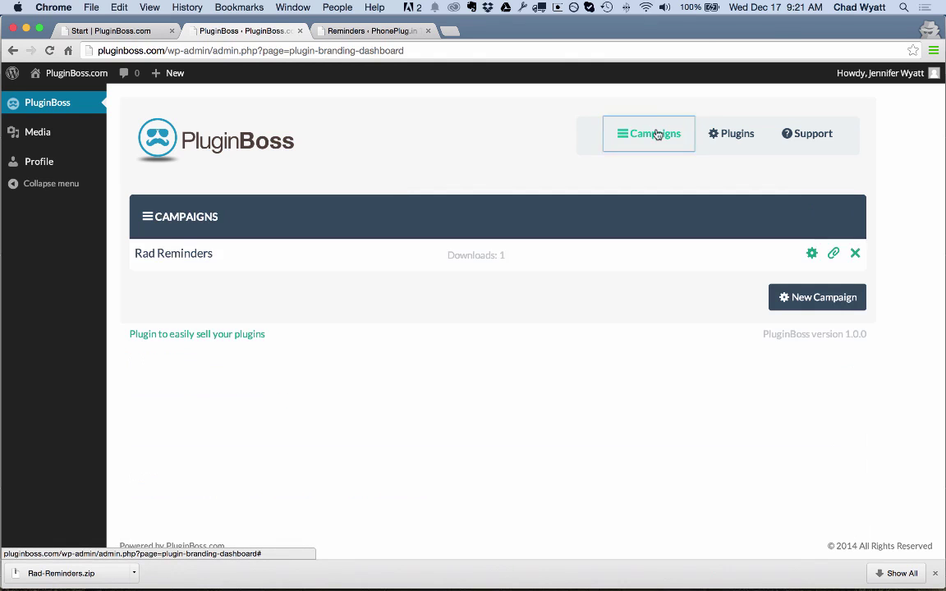
click(812, 254)
scroll(511, 267, down, 5)
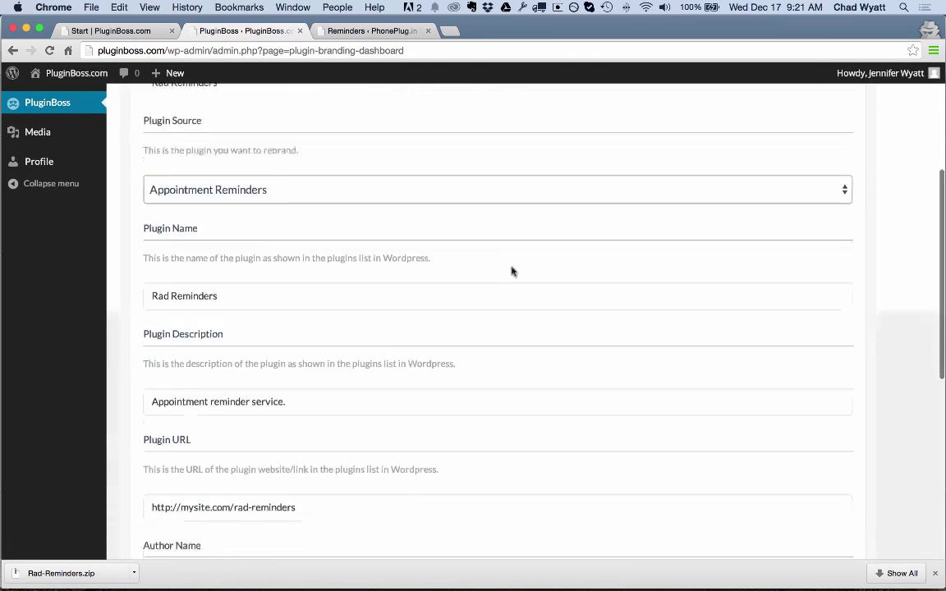
scroll(511, 267, down, 5)
- Select the Appointment Reminders plugin's download URL text and review the edit form
drag(483, 406, 131, 410)
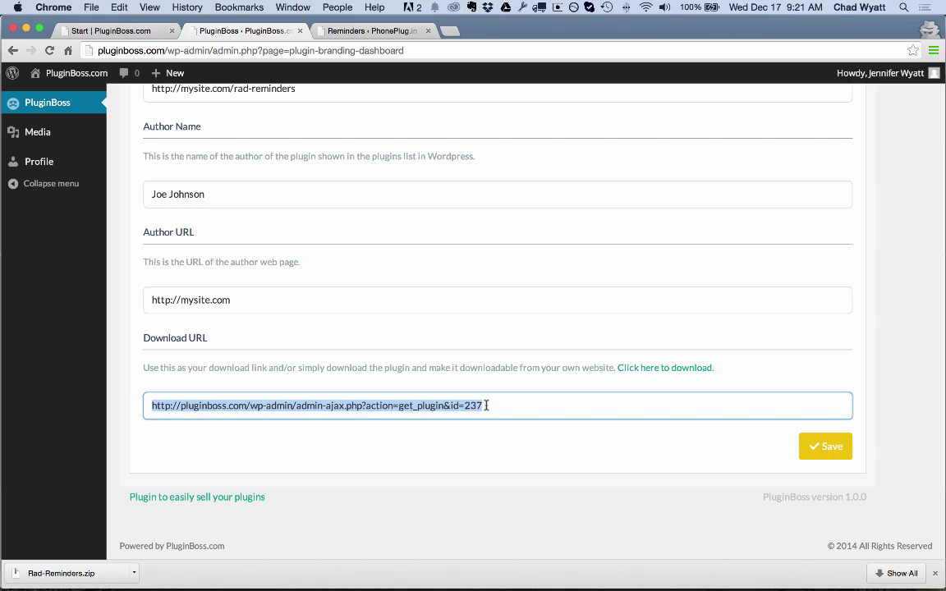
scroll(484, 405, up, 10)
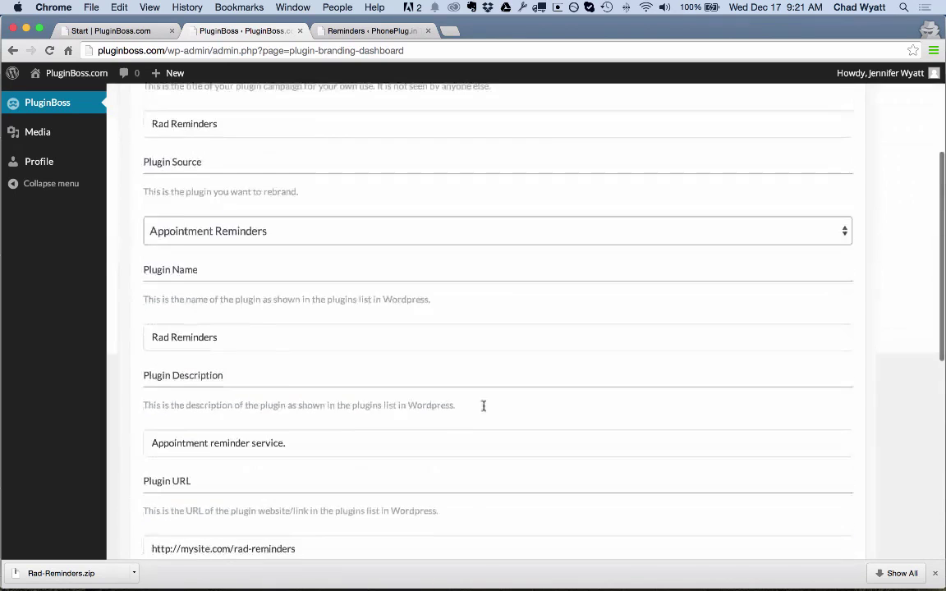
scroll(267, 301, up, 4)
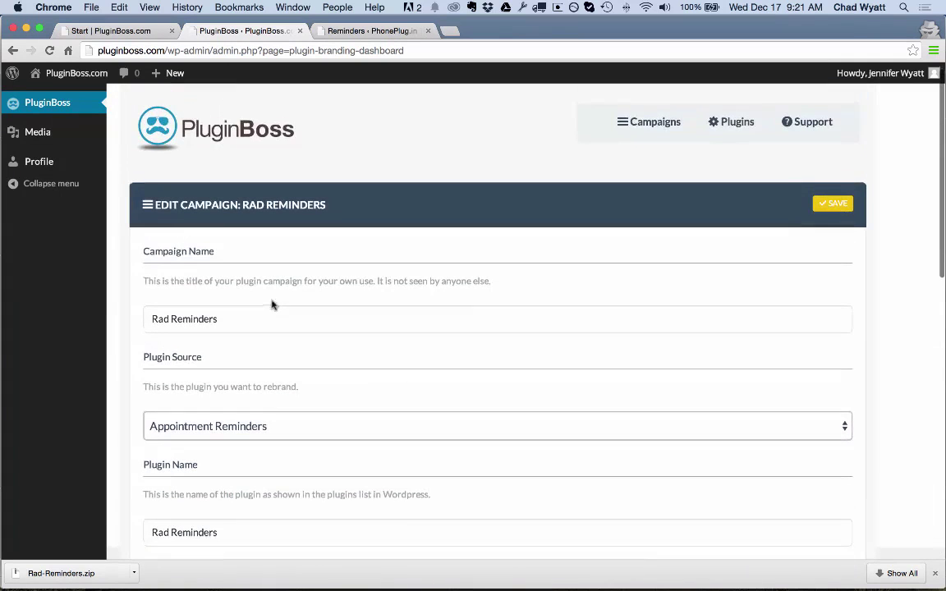
scroll(271, 304, down, 3)
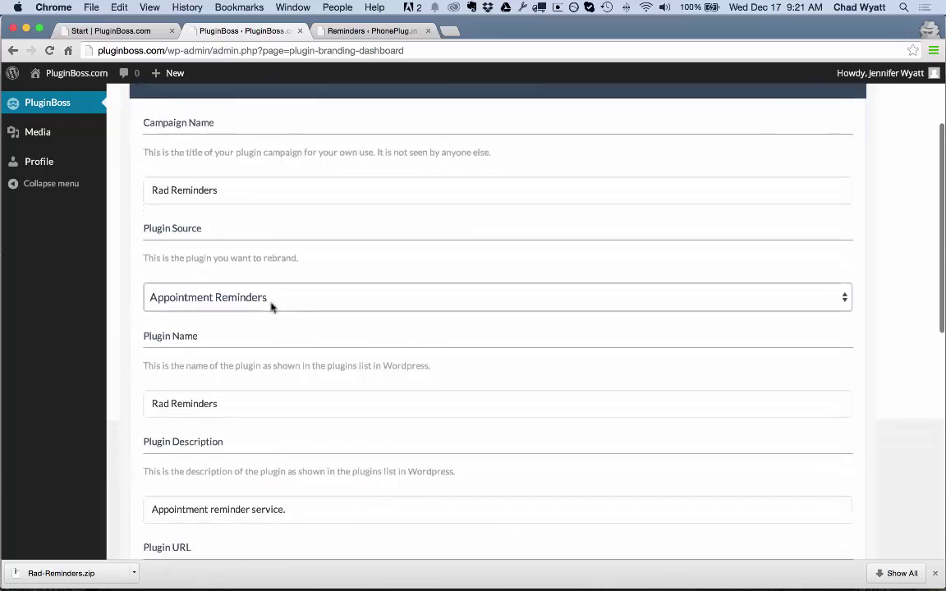
scroll(271, 309, up, 3)
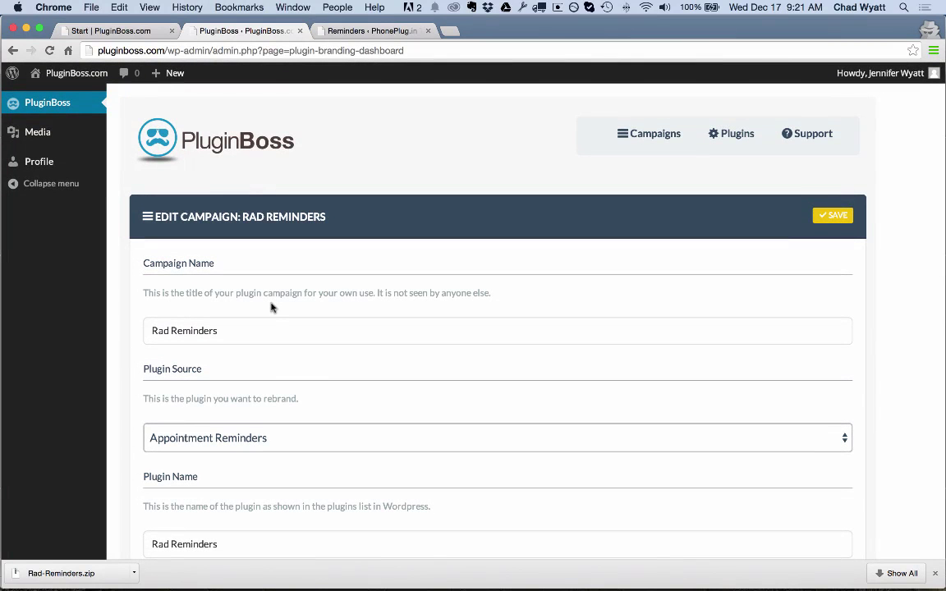